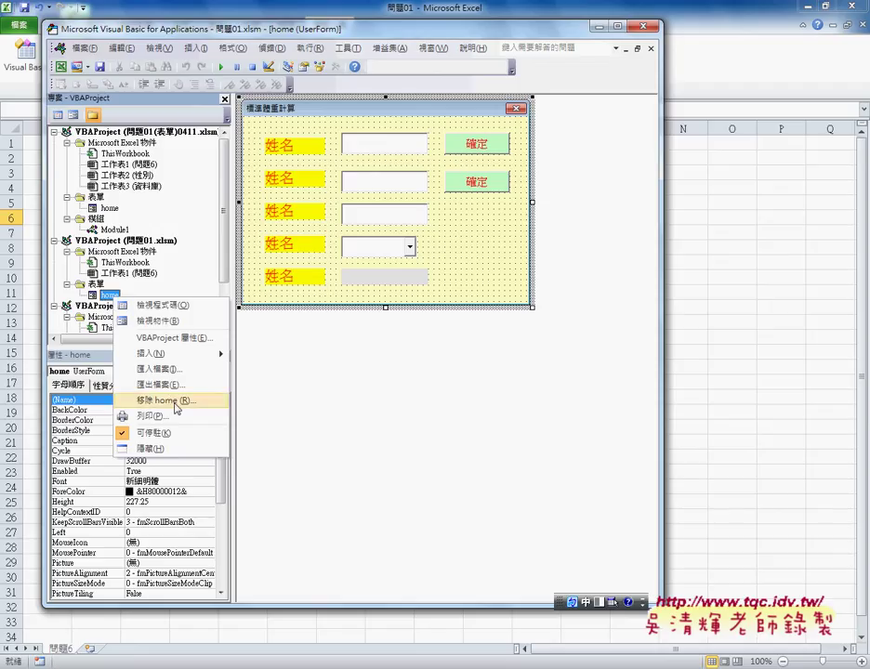
# Remove the home UserForm from 問題01.xlsm without exporting it
pyautogui.click(176, 402)
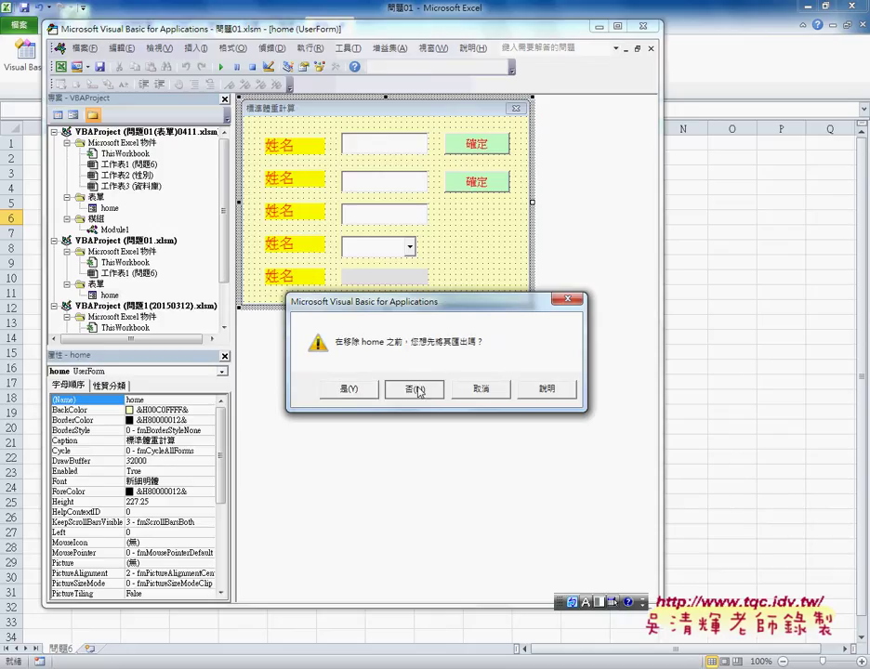
pyautogui.click(417, 392)
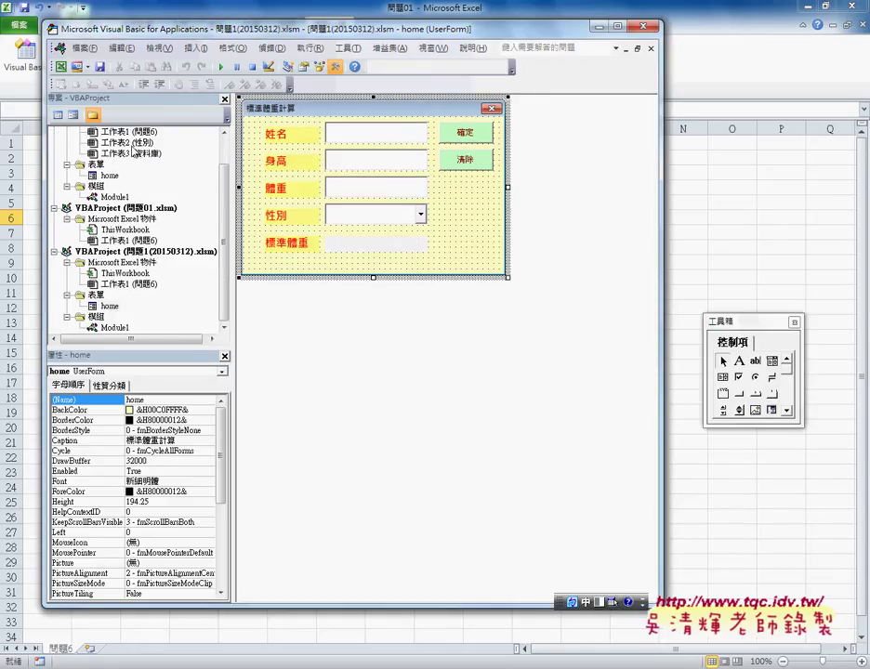
pyautogui.click(109, 306)
# Collapse the other projects so the 問題1(20150312) form designer closes
pyautogui.scroll(5, 110, 233)
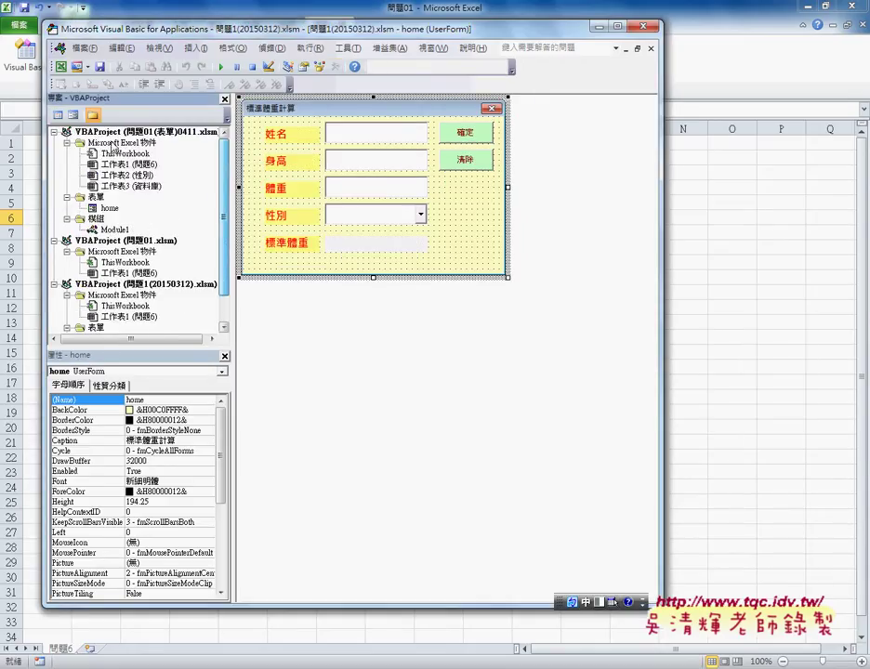
pyautogui.click(54, 133)
pyautogui.click(109, 175)
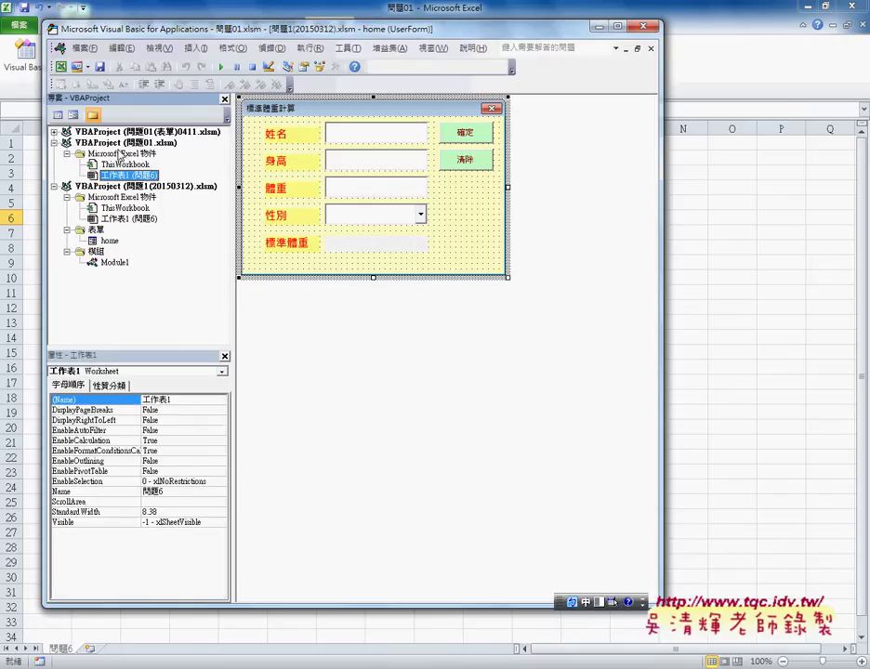
pyautogui.click(113, 143)
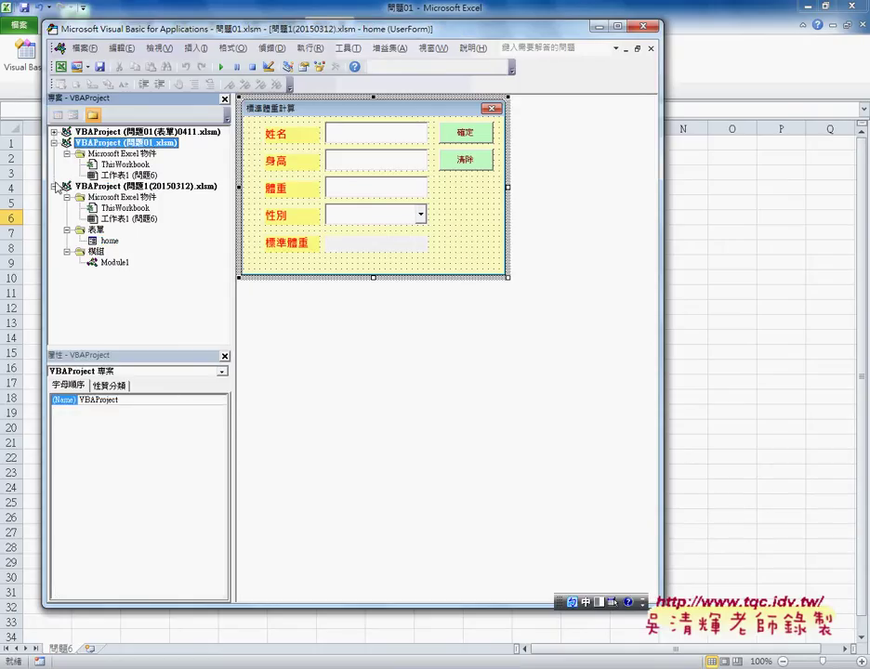
pyautogui.click(54, 187)
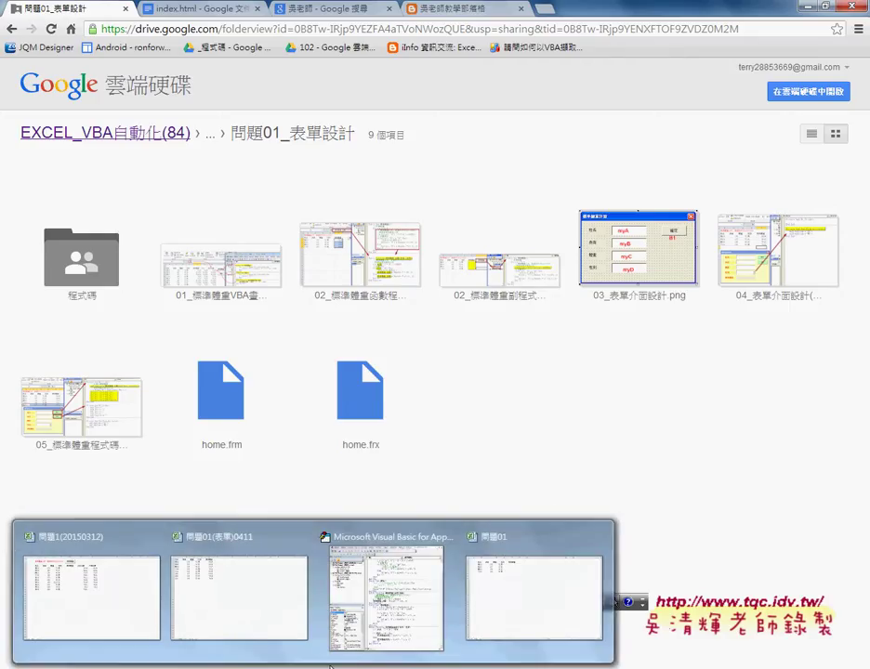
# Bring the VBA editor forward and view the home form's options in 問題1(20150312)
pyautogui.click(386, 595)
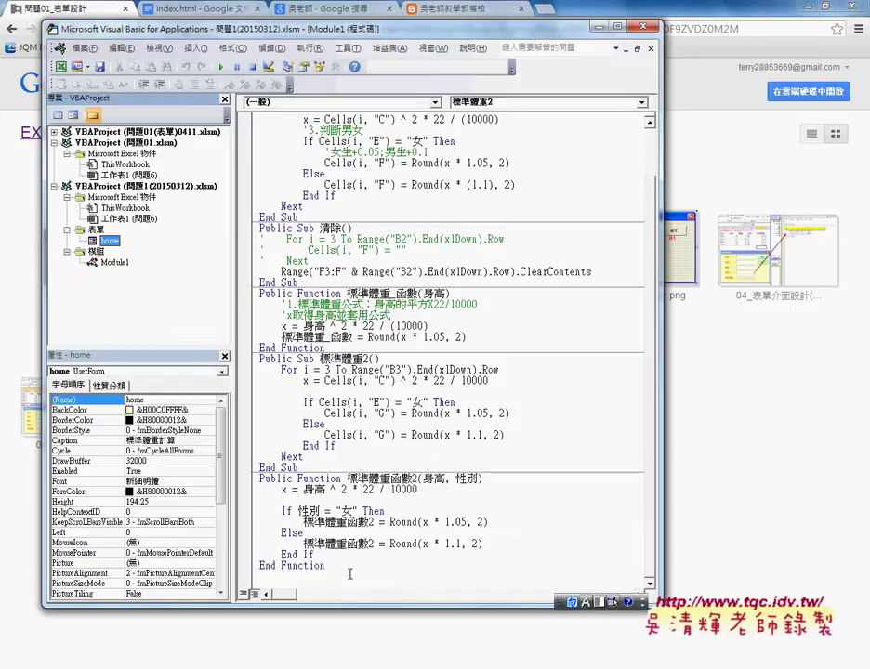
pyautogui.rightClick(113, 246)
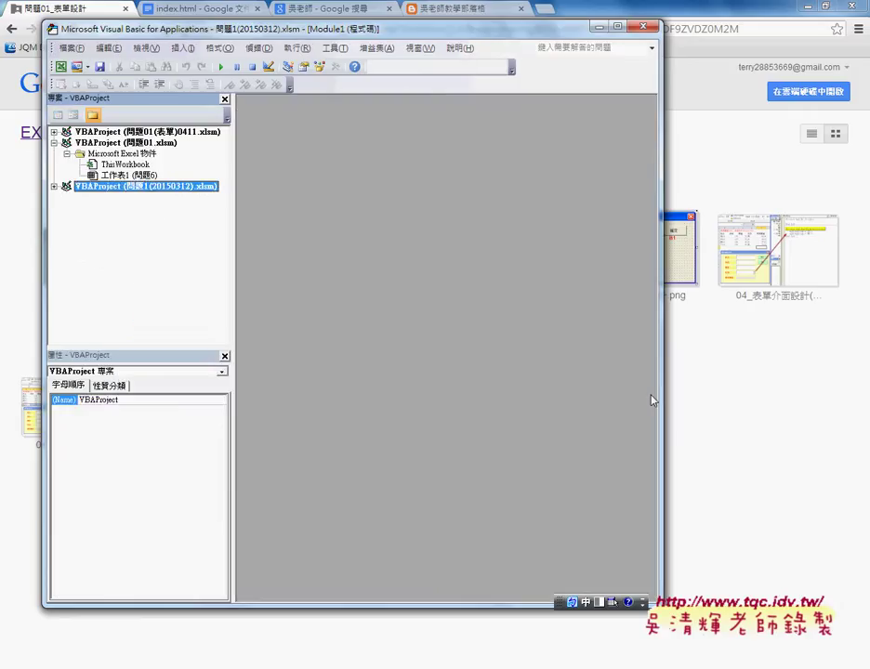
# Download home.frm from the 問題01_表單設計 Google Drive folder
pyautogui.click(672, 407)
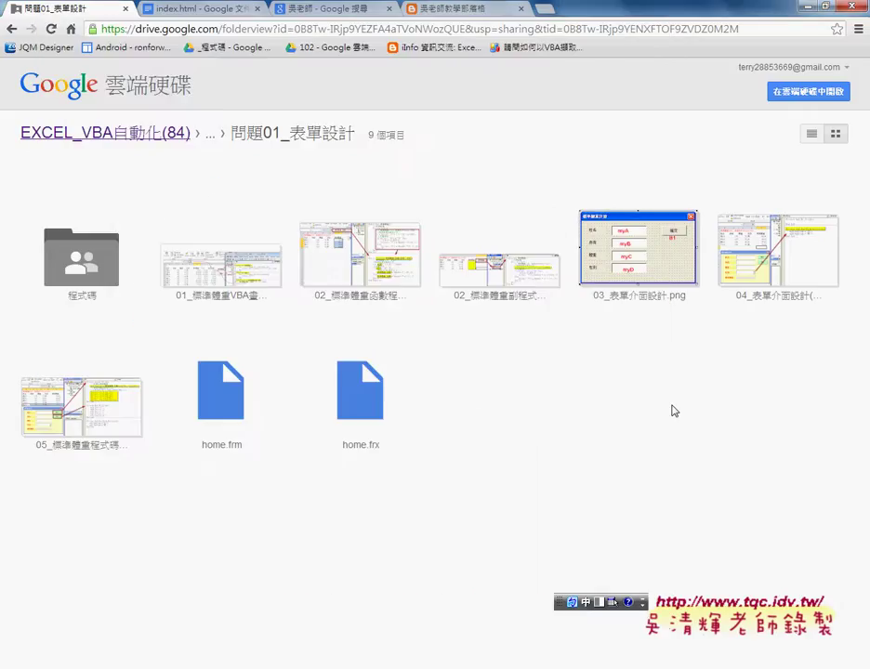
pyautogui.click(314, 411)
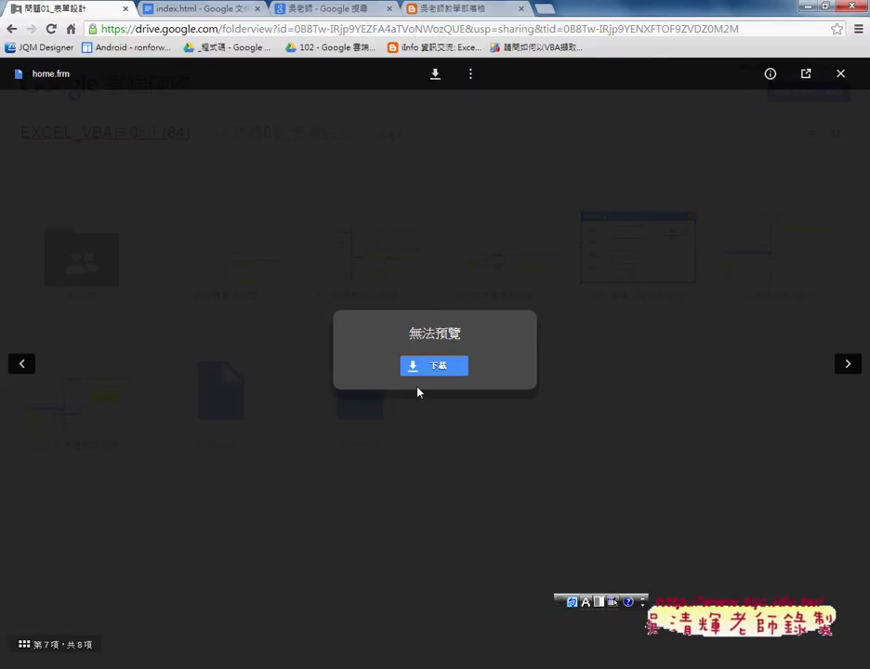
pyautogui.click(434, 365)
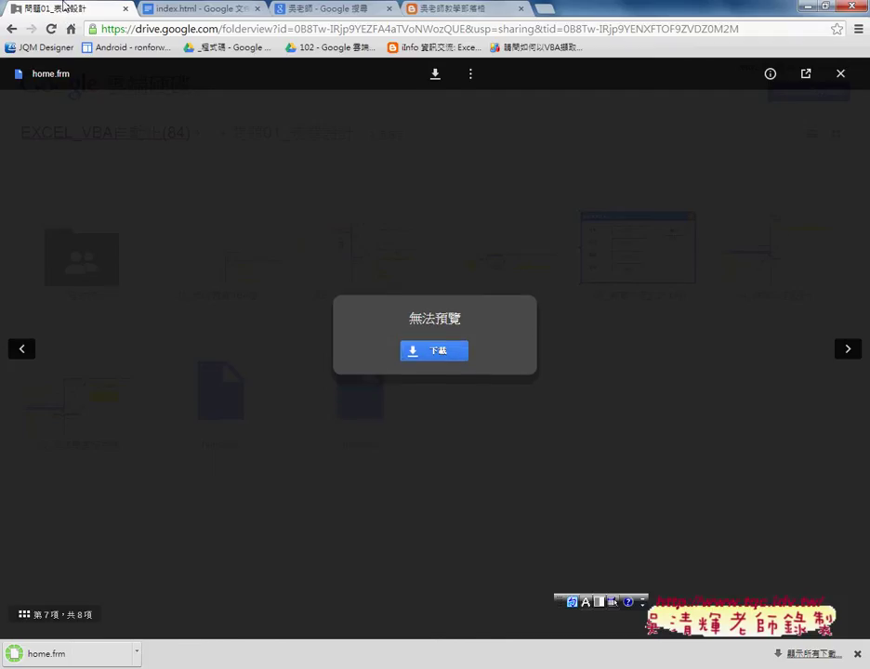
pyautogui.click(848, 81)
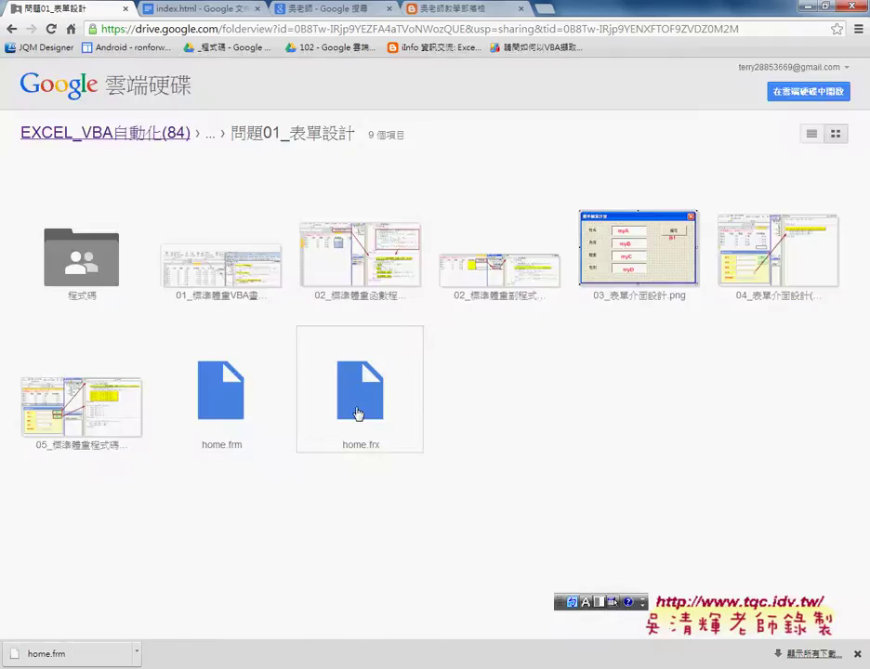
# Download home.frx and show the downloaded files in their local folder
pyautogui.click(356, 412)
pyautogui.click(424, 361)
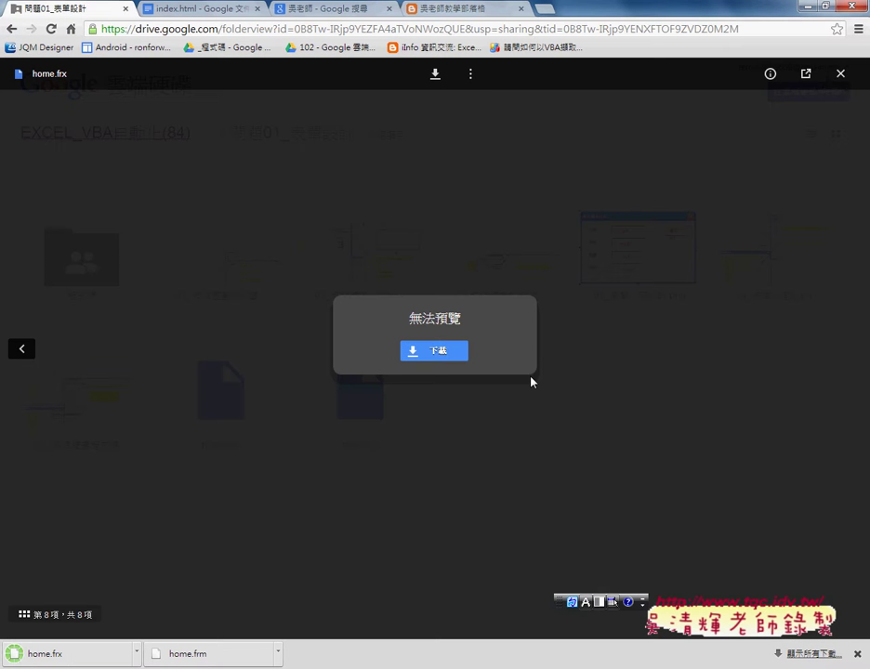
pyautogui.click(838, 82)
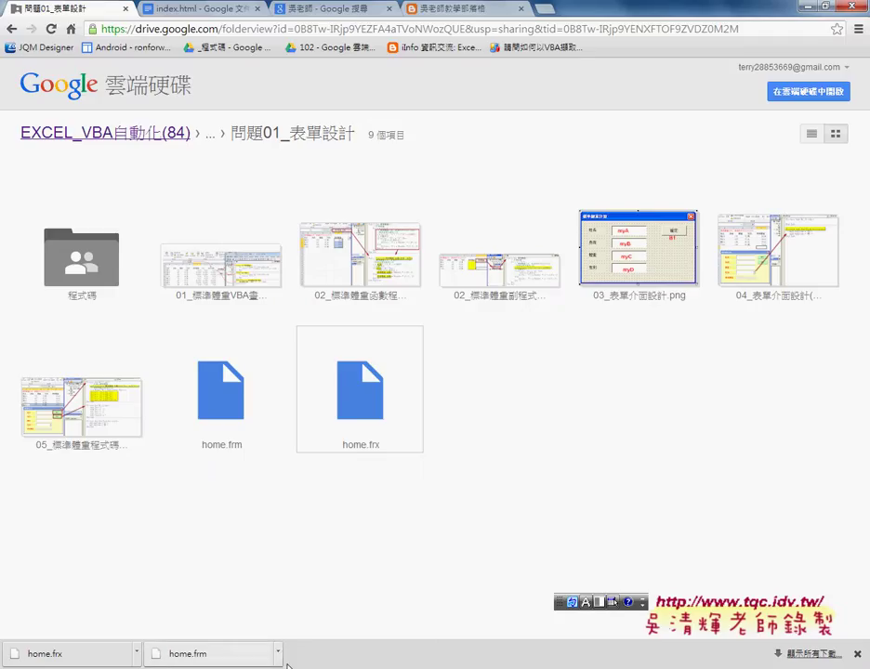
pyautogui.click(277, 654)
pyautogui.click(331, 614)
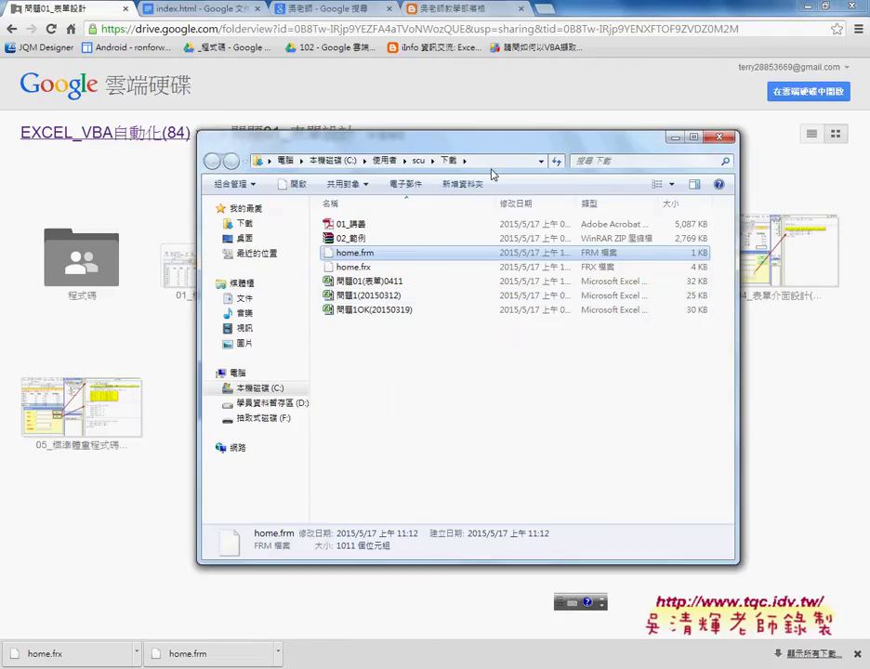
# Copy the Downloads path C:\Users\scu\Downloads from Explorer's address bar
pyautogui.rightClick(485, 168)
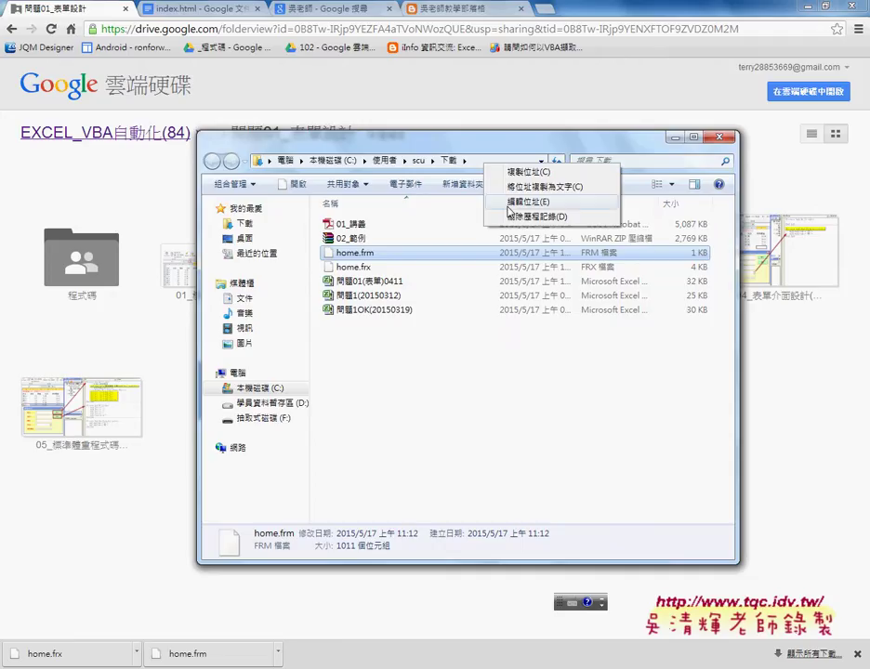
pyautogui.click(510, 205)
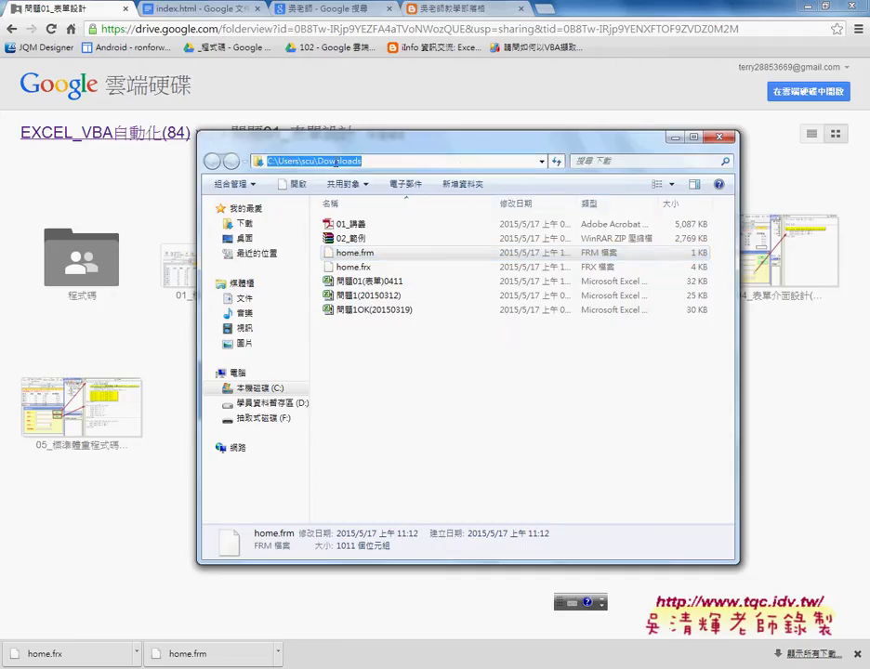
pyautogui.rightClick(337, 162)
pyautogui.click(383, 201)
pyautogui.click(344, 595)
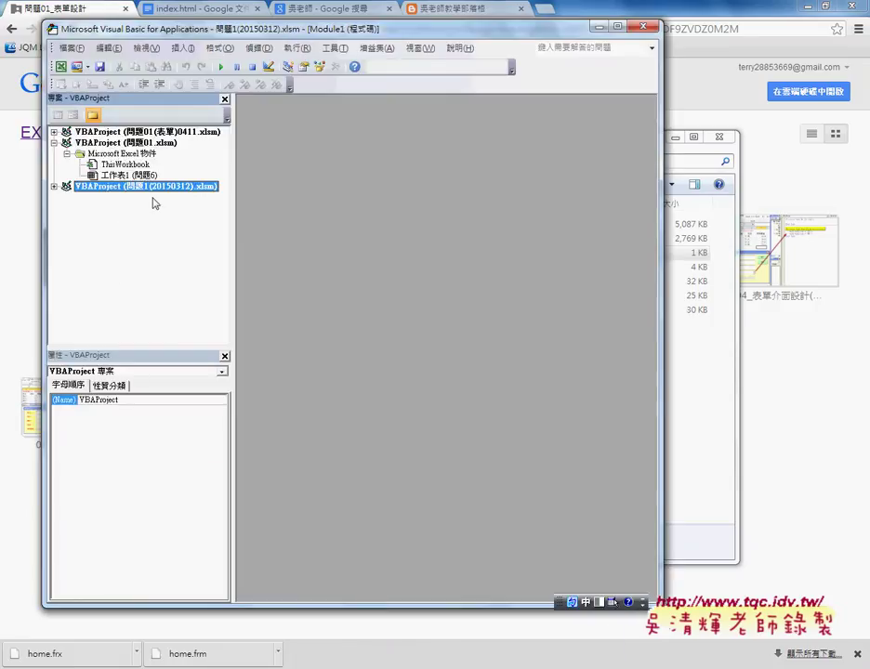
# Import home.frm from the pasted Downloads folder path into the 問題01.xlsm project
pyautogui.rightClick(118, 144)
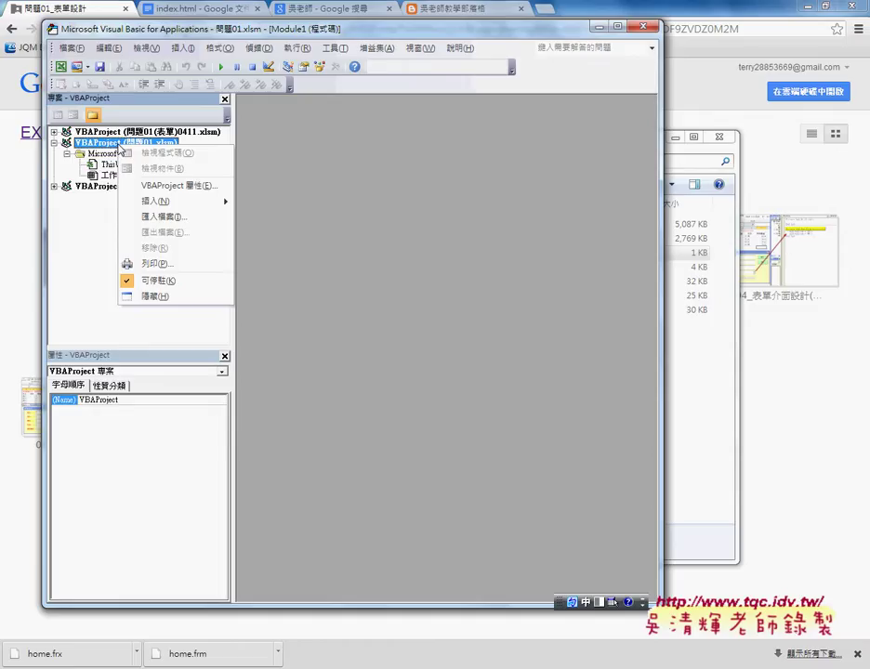
pyautogui.click(160, 223)
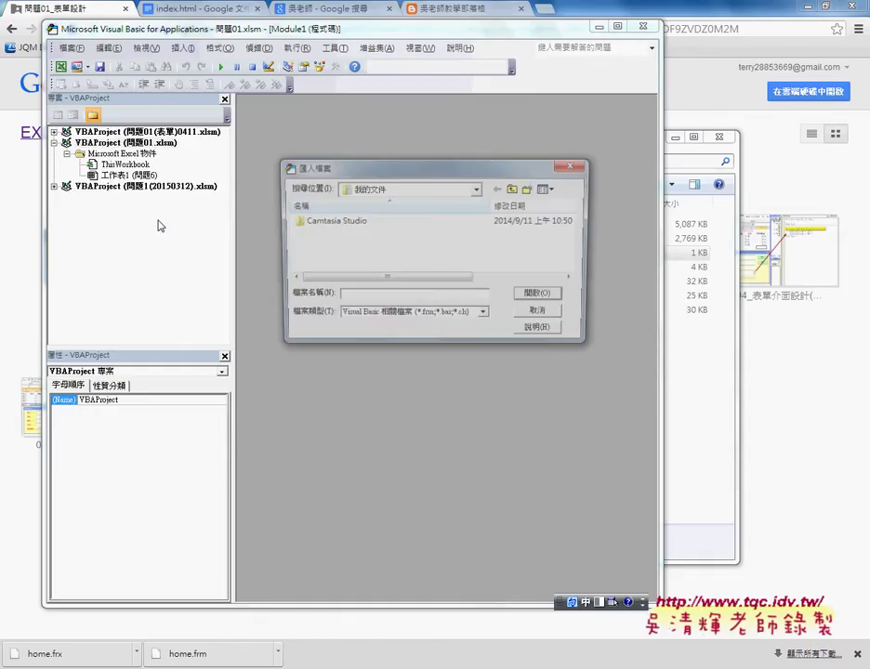
pyautogui.click(399, 190)
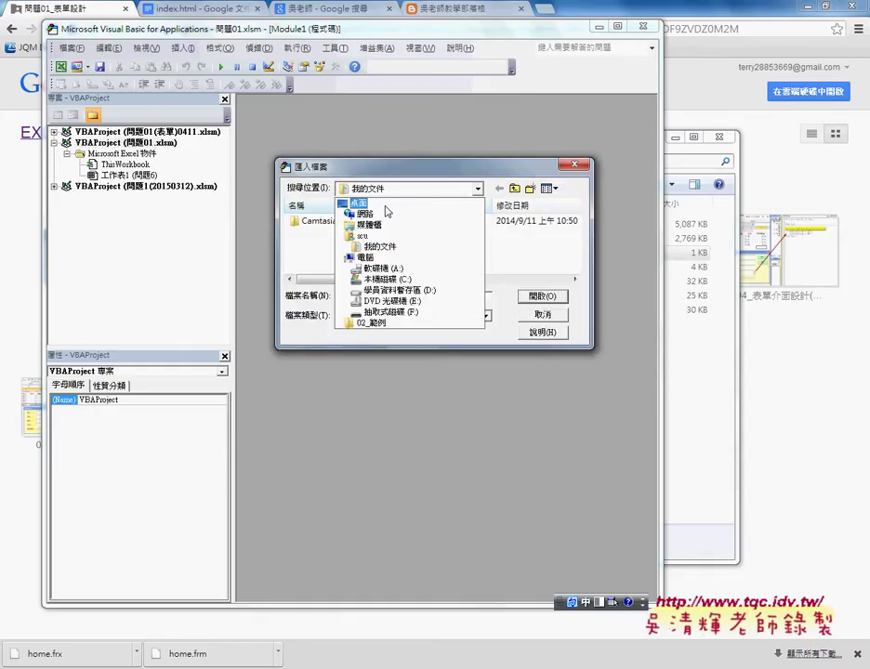
pyautogui.click(407, 247)
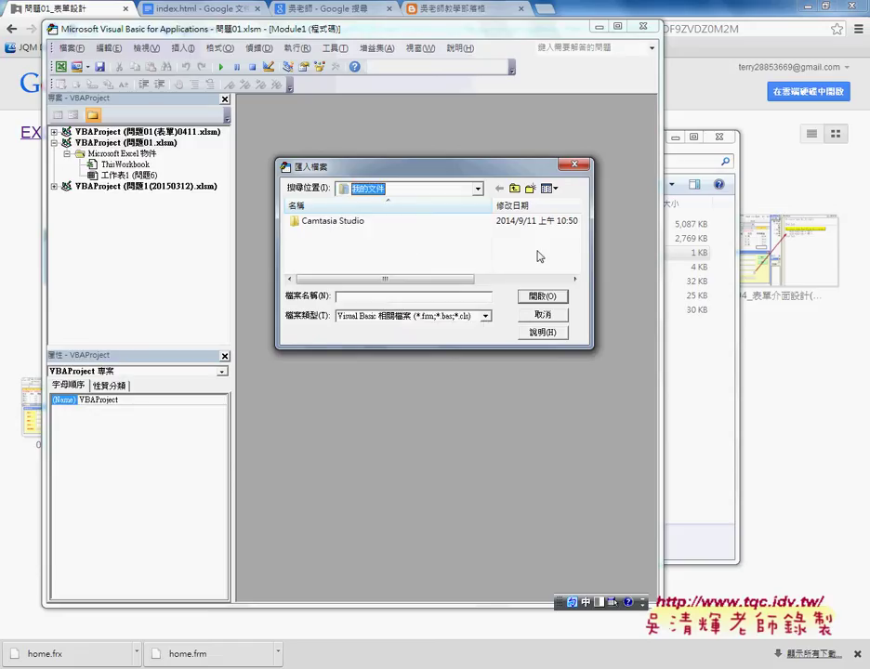
pyautogui.rightClick(411, 296)
pyautogui.click(448, 356)
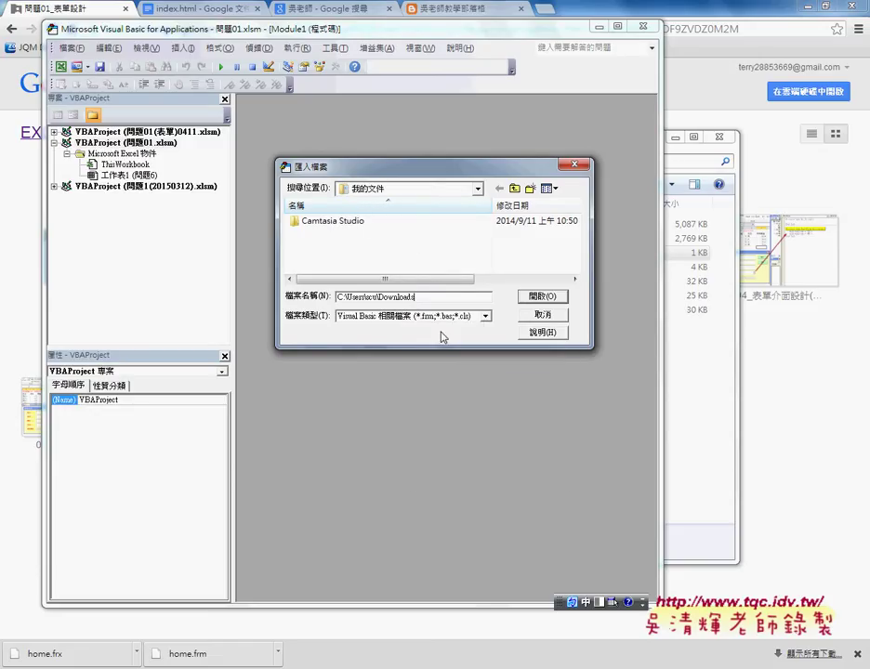
pyautogui.click(552, 297)
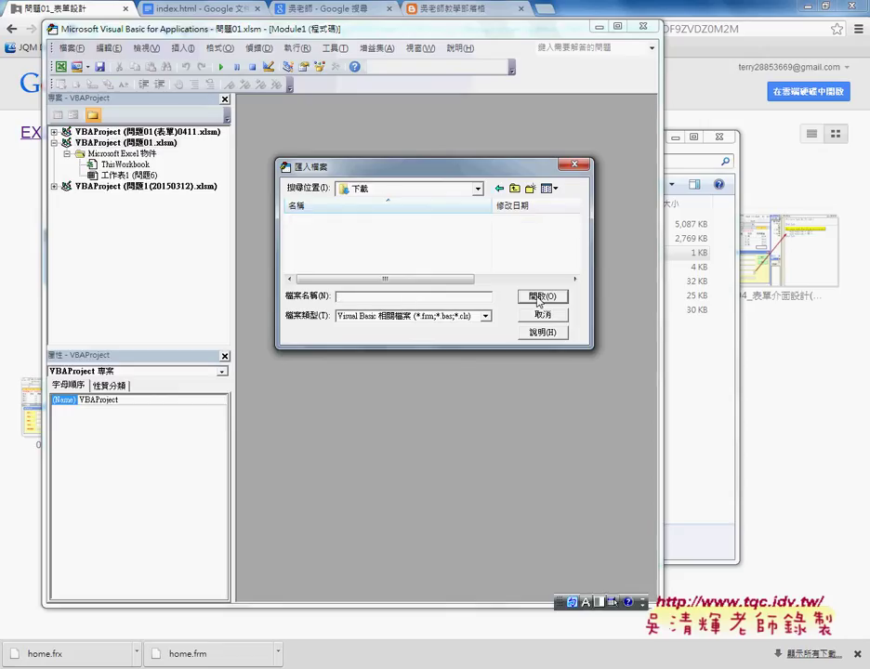
pyautogui.click(325, 221)
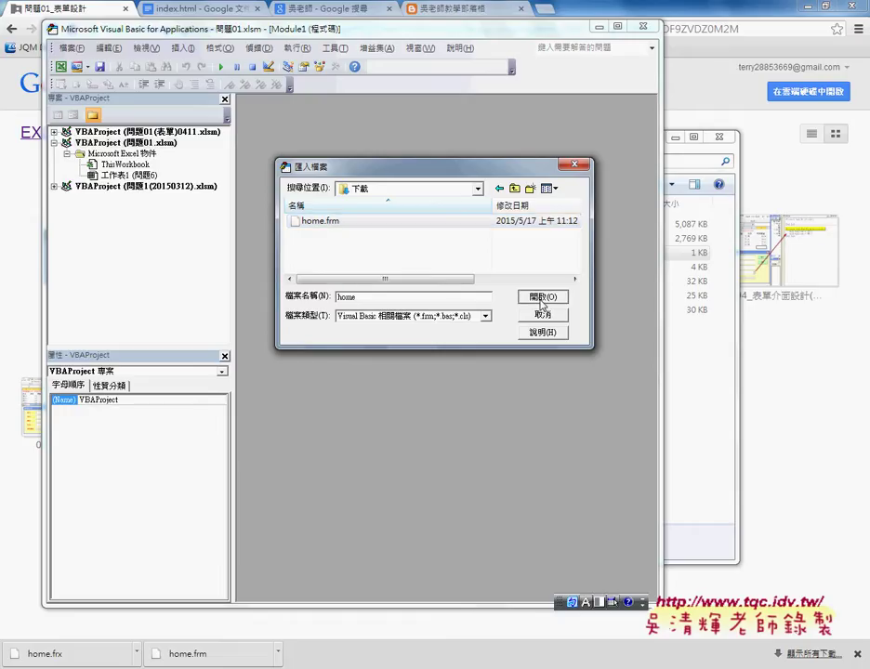
pyautogui.click(543, 298)
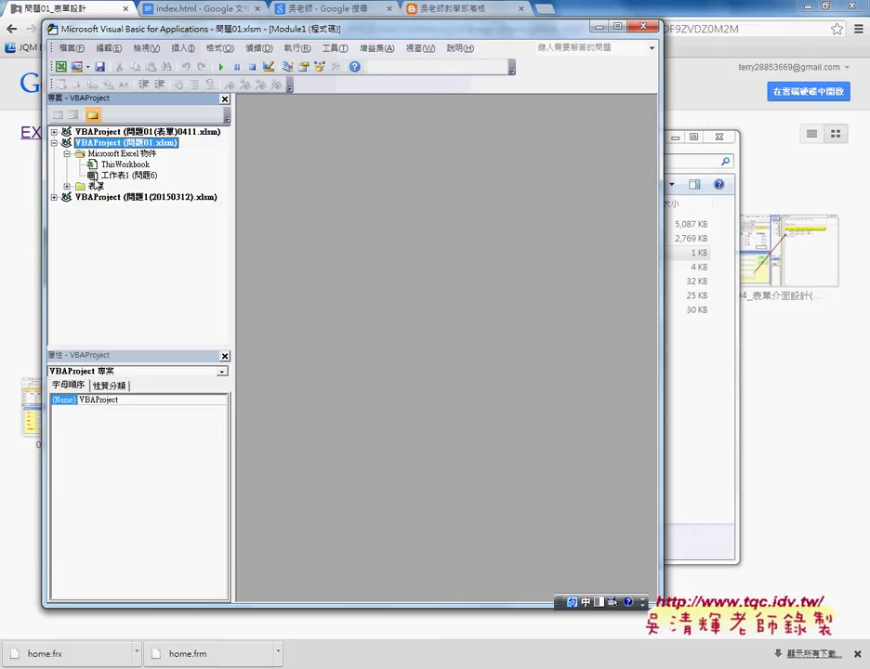
# Expand the 表單 folder in 問題01.xlsm and open the home form in the designer
pyautogui.click(125, 175)
pyautogui.click(96, 186)
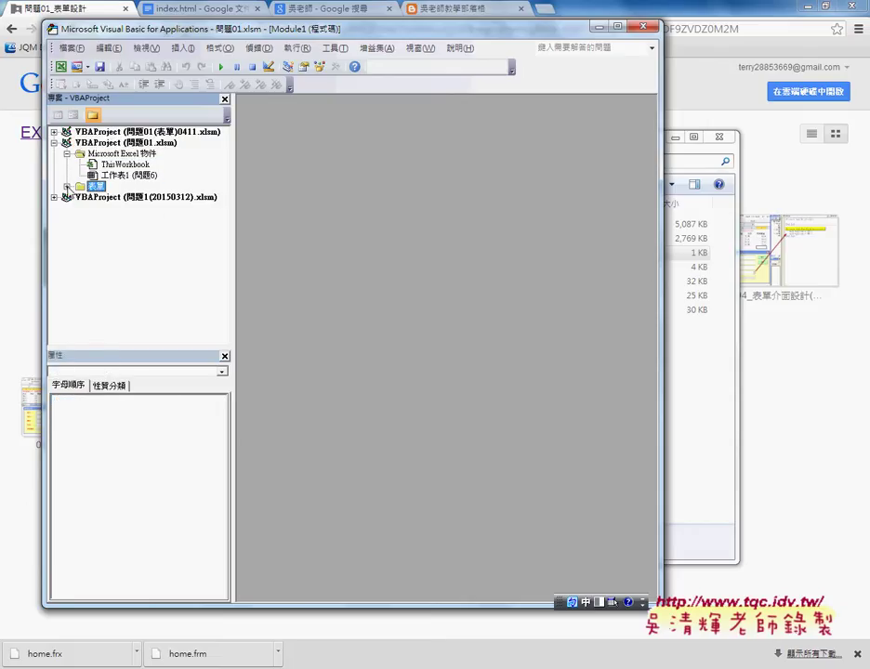
pyautogui.click(67, 187)
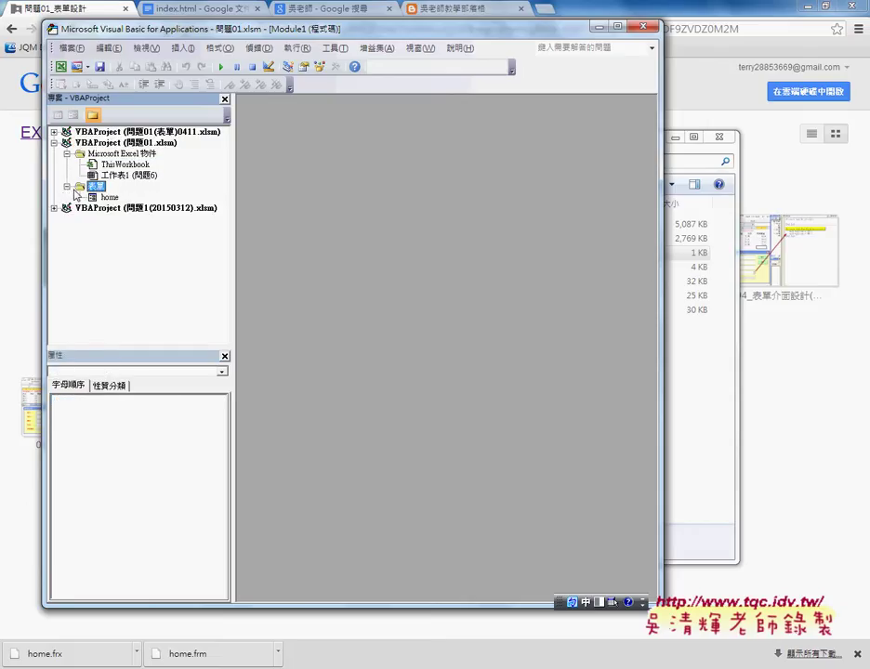
pyautogui.click(109, 198)
pyautogui.doubleClick(109, 197)
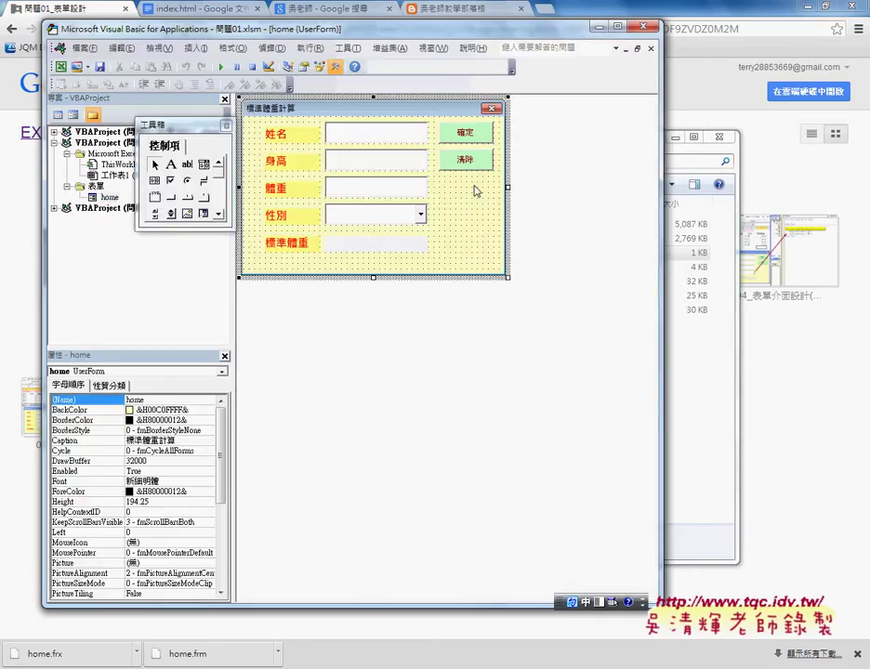
# Inspect the 確定 button's B1_Click code, then move the Toolbox beside the form
pyautogui.click(472, 135)
pyautogui.doubleClick(474, 138)
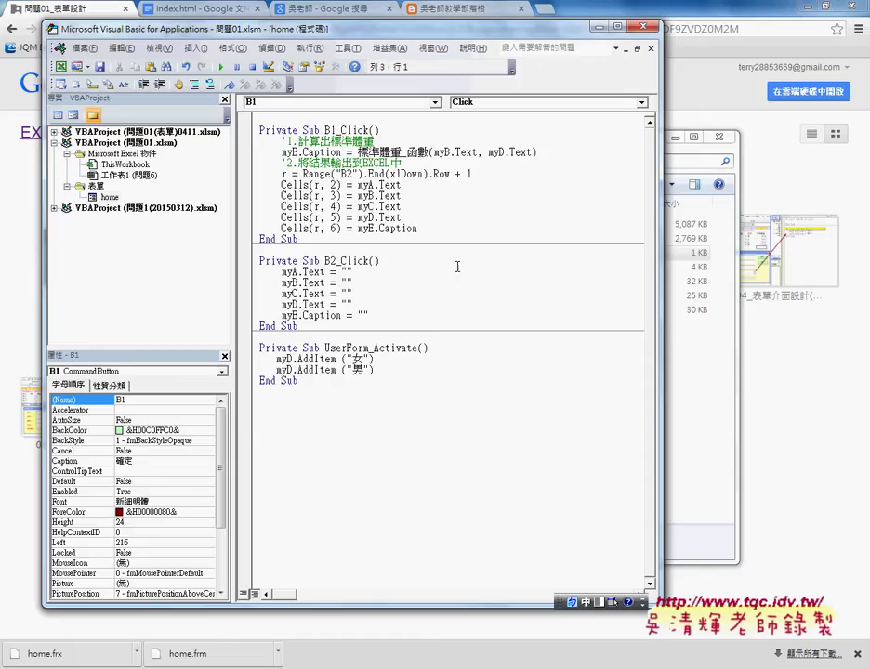
pyautogui.click(651, 48)
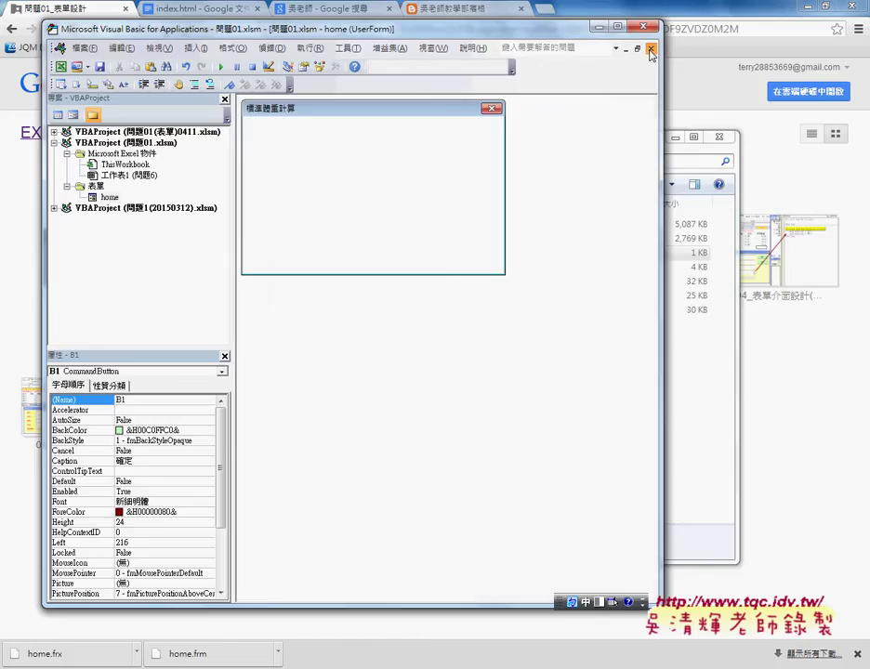
pyautogui.moveTo(201, 131); pyautogui.dragTo(587, 131)
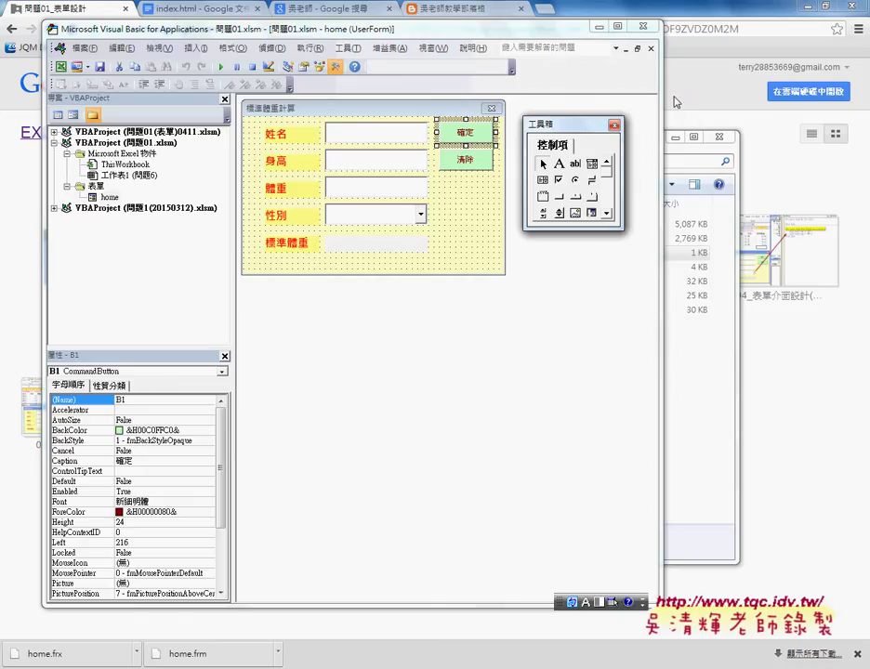
pyautogui.click(805, 7)
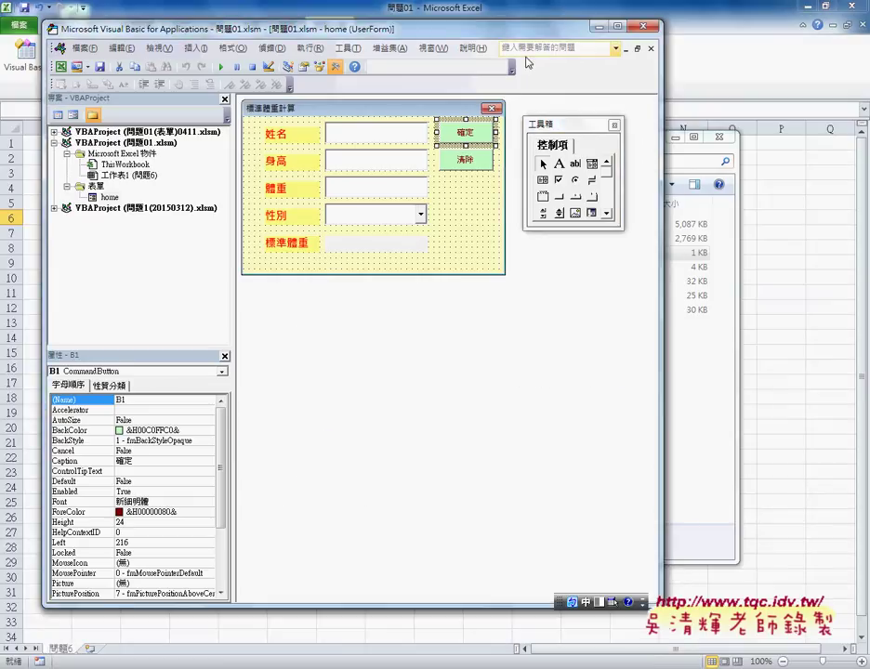
# Shift the editor and Toolbox aside, then run the home form over the worksheet
pyautogui.moveTo(376, 37); pyautogui.dragTo(530, 48)
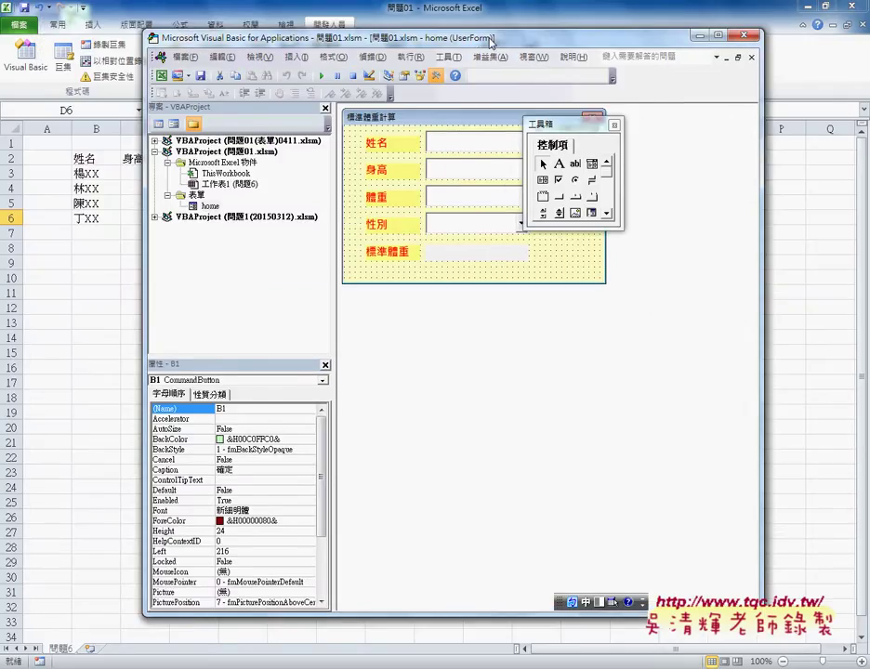
pyautogui.moveTo(576, 123); pyautogui.dragTo(728, 188)
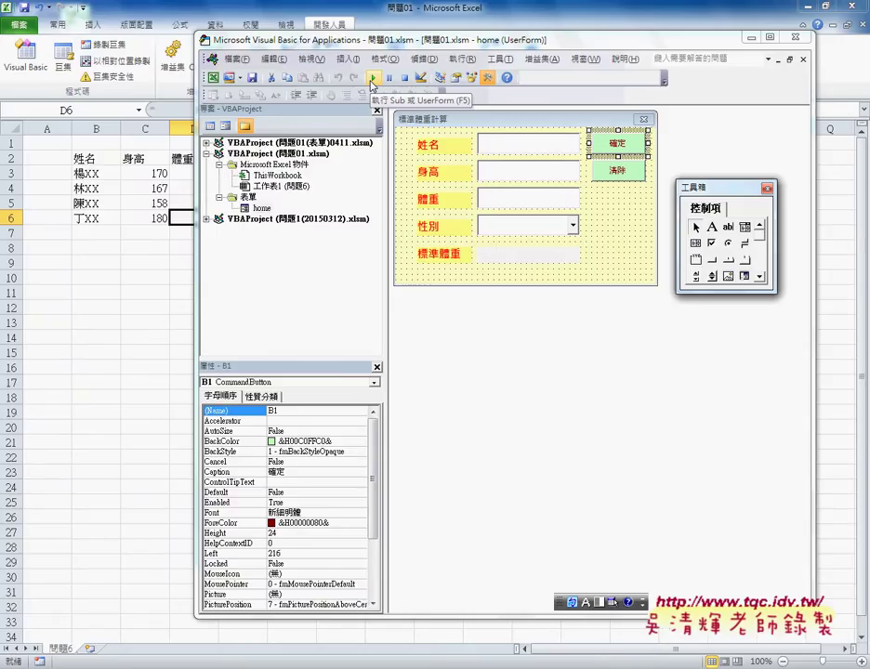
pyautogui.click(372, 80)
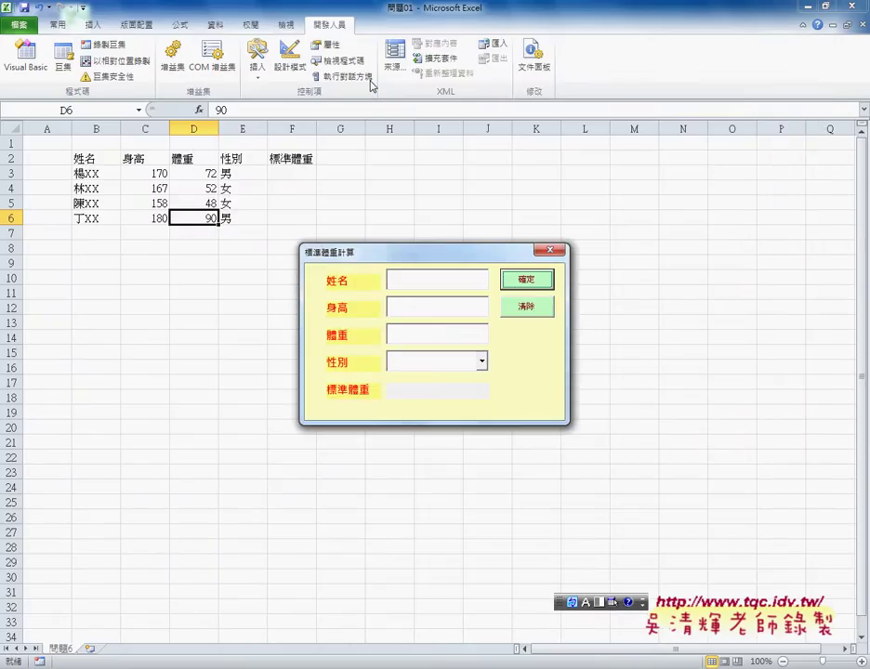
# Enter a name, height 174, weight 65 and gender 男, then submit with 確定
pyautogui.click(405, 280)
pyautogui.write('無XX')
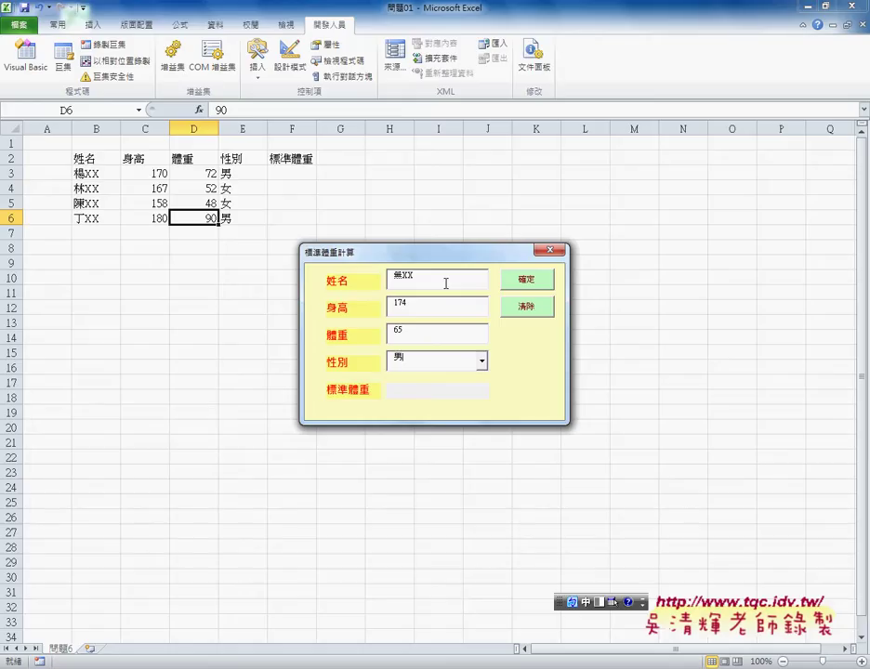
pyautogui.moveTo(460, 254); pyautogui.dragTo(529, 219)
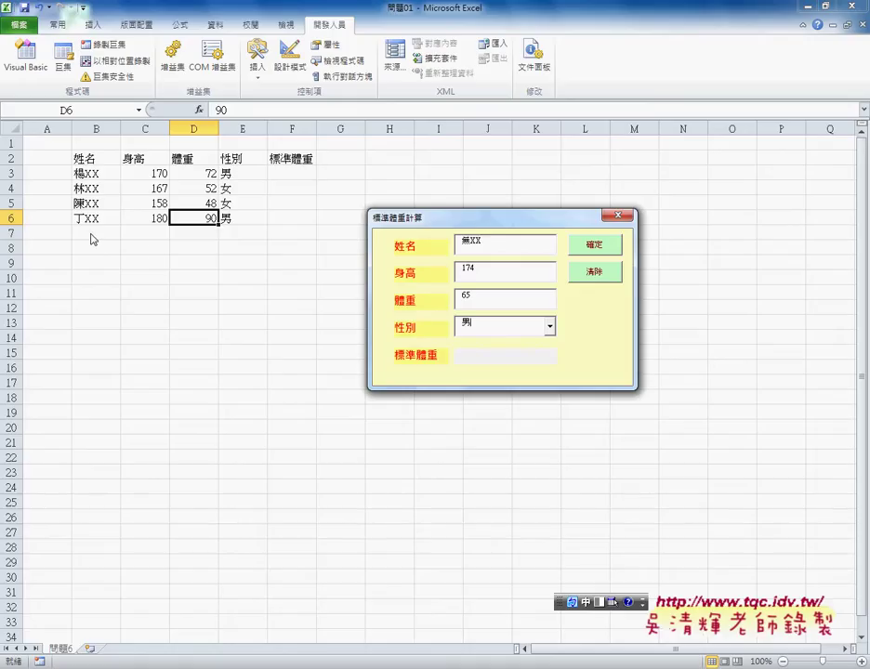
pyautogui.click(595, 244)
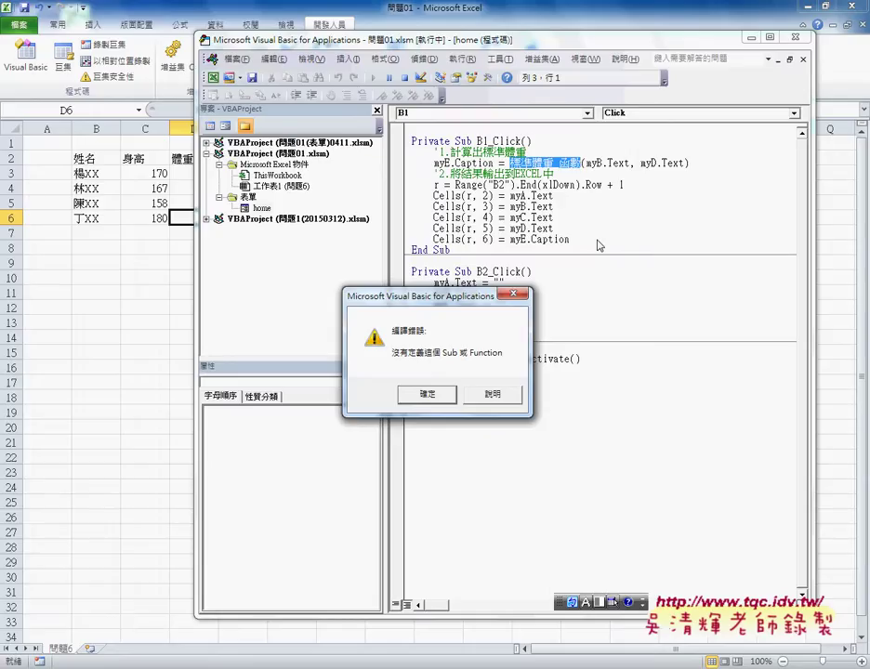
# Dismiss the compile error and insert a new module into 問題01.xlsm
pyautogui.click(427, 394)
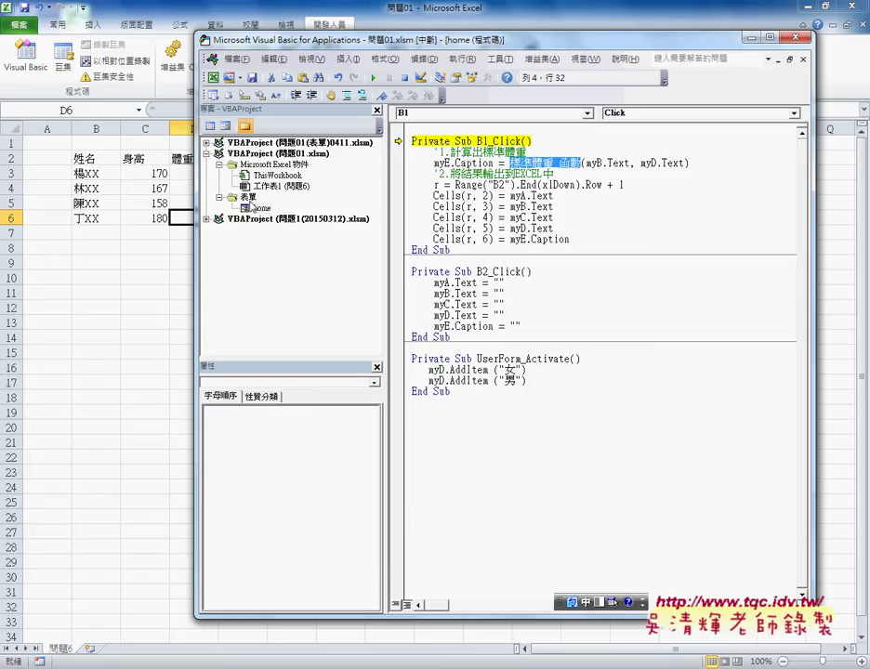
pyautogui.click(207, 220)
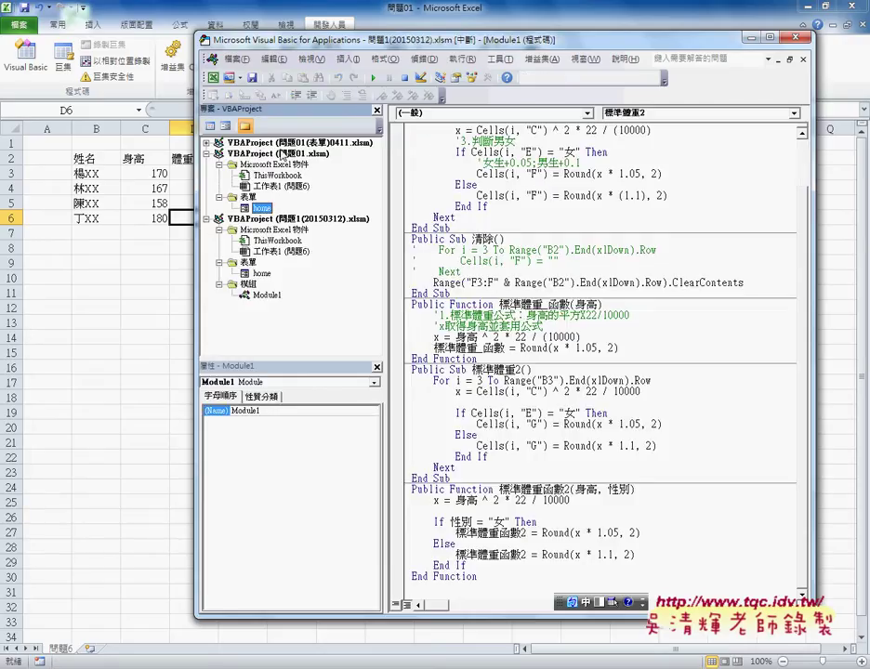
pyautogui.click(275, 165)
pyautogui.rightClick(282, 168)
pyautogui.rightClick(279, 154)
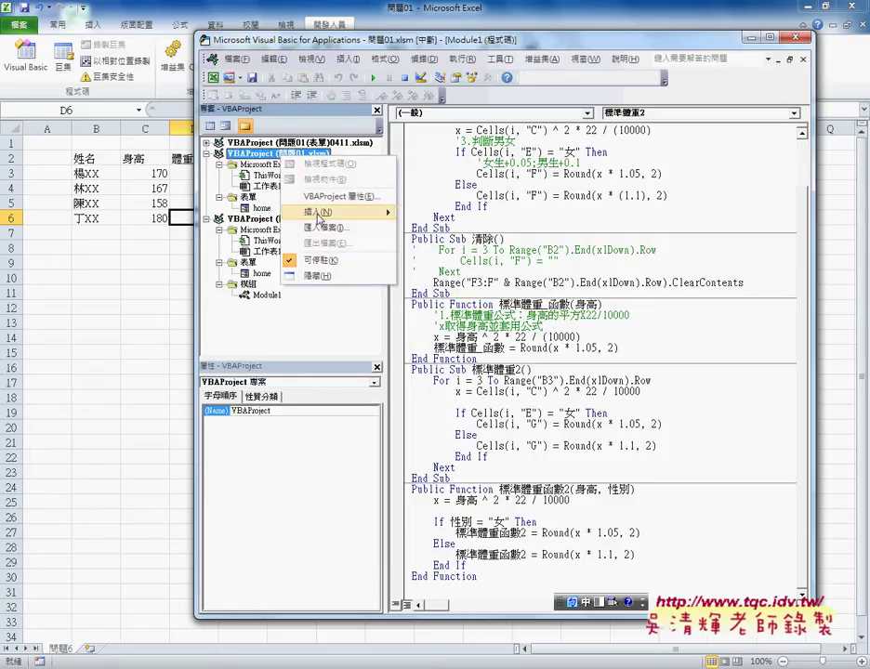
pyautogui.click(433, 230)
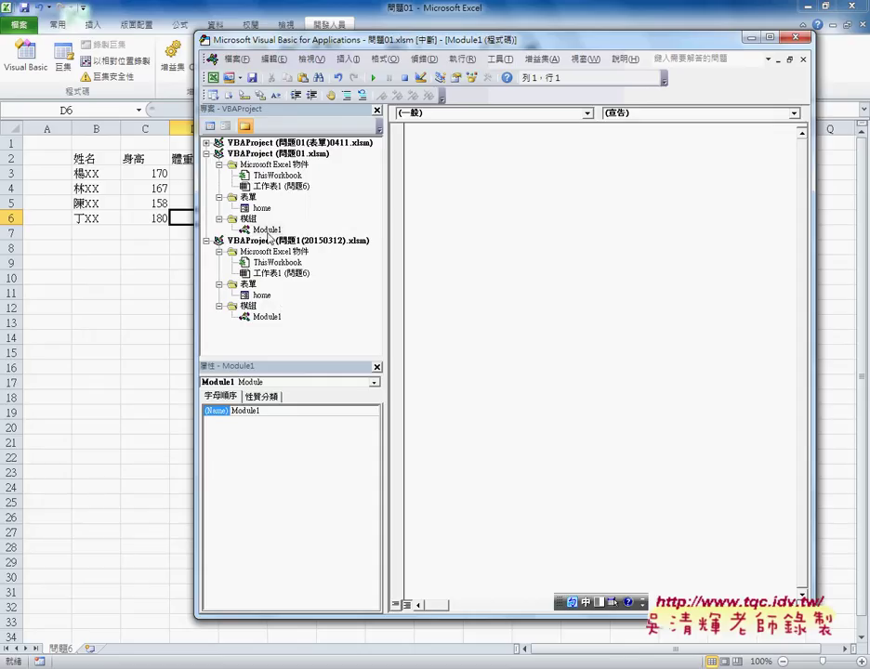
# Copy 標準體重_函數 from 問題1(20150312)'s Module1 and paste it into the new module
pyautogui.click(267, 317)
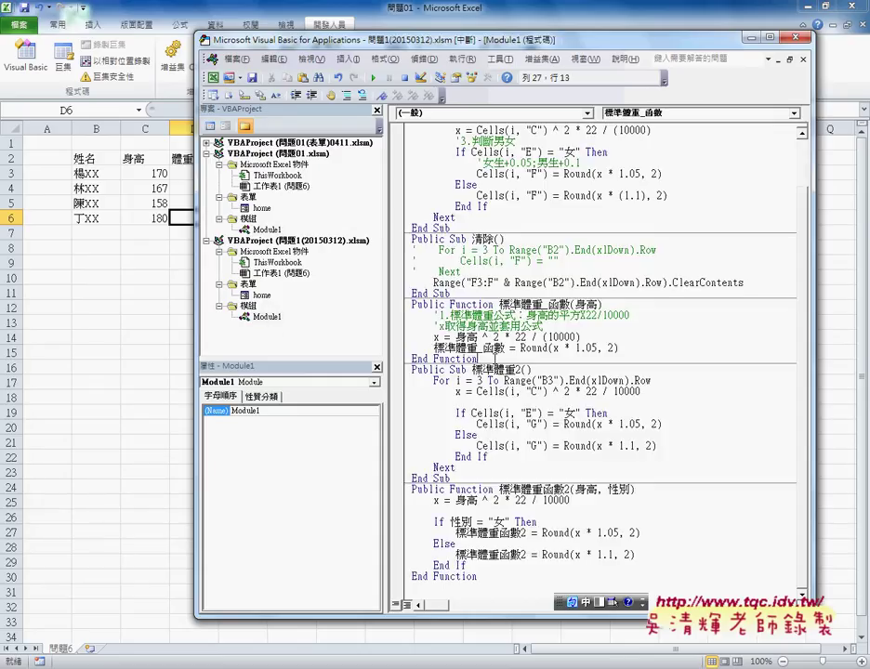
pyautogui.moveTo(496, 359); pyautogui.dragTo(398, 302)
pyautogui.hotkey('ctrl', 'c')
pyautogui.rightClick(443, 365)
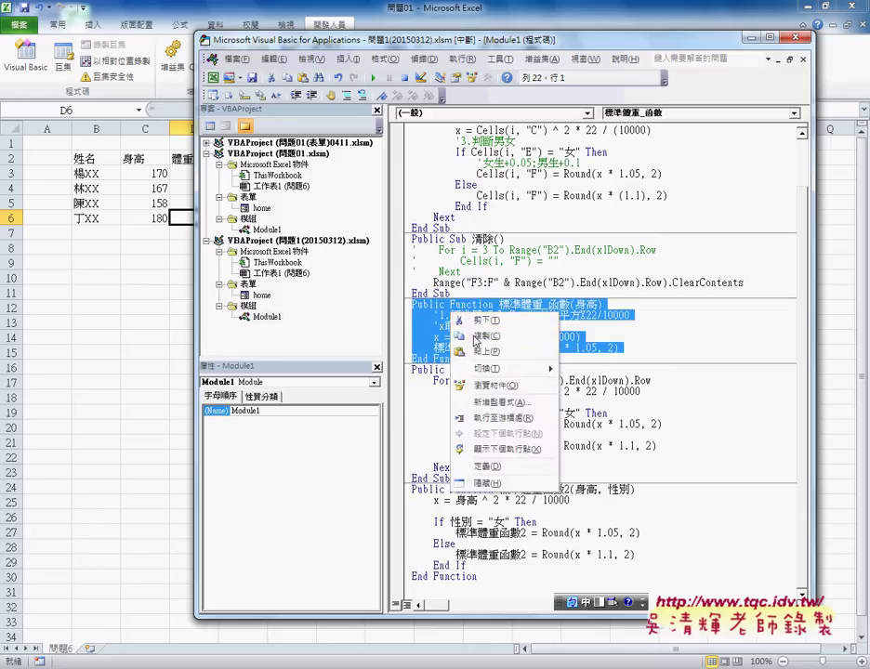
pyautogui.press('Escape')
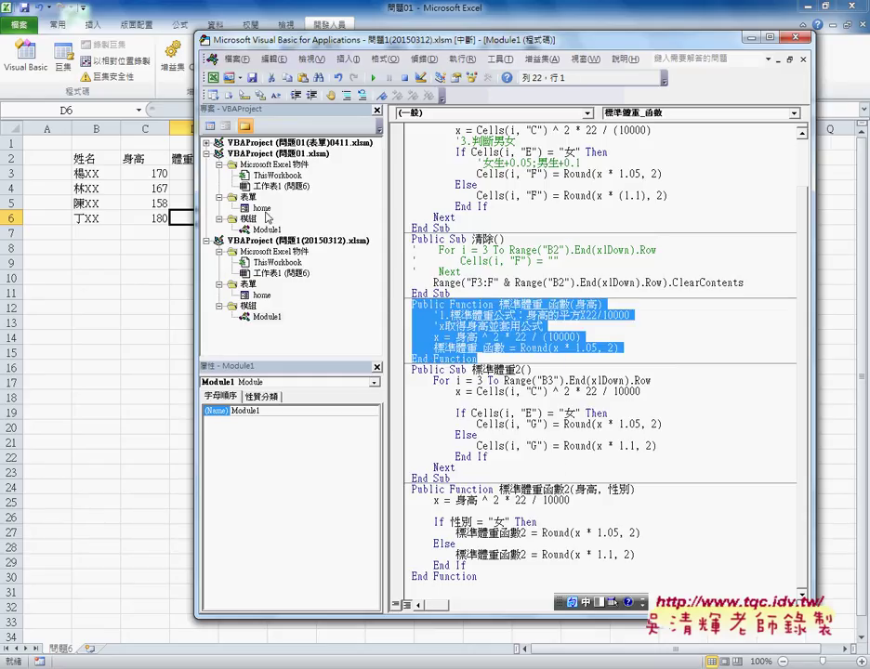
pyautogui.doubleClick(267, 228)
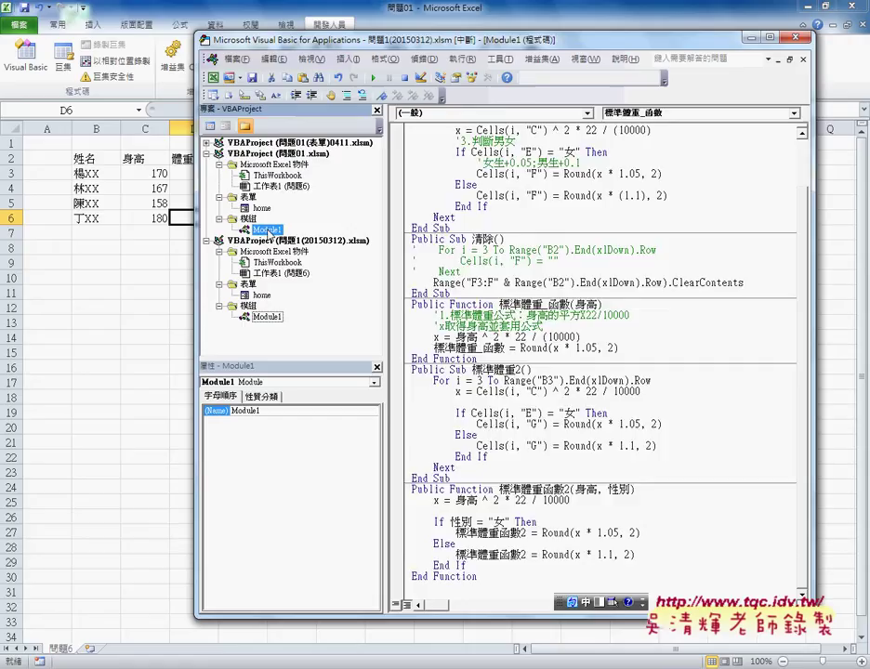
pyautogui.rightClick(485, 219)
pyautogui.click(505, 259)
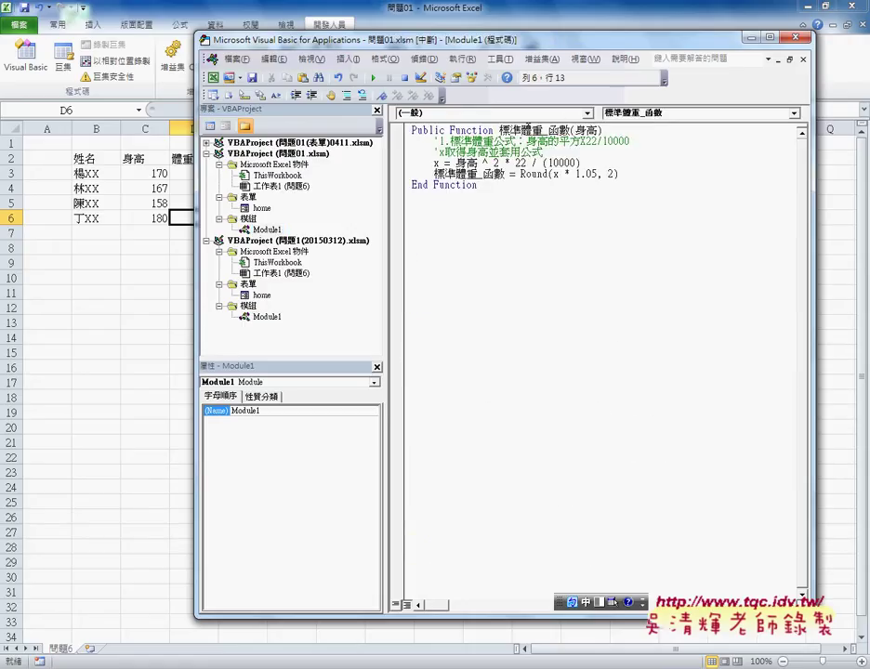
pyautogui.doubleClick(253, 212)
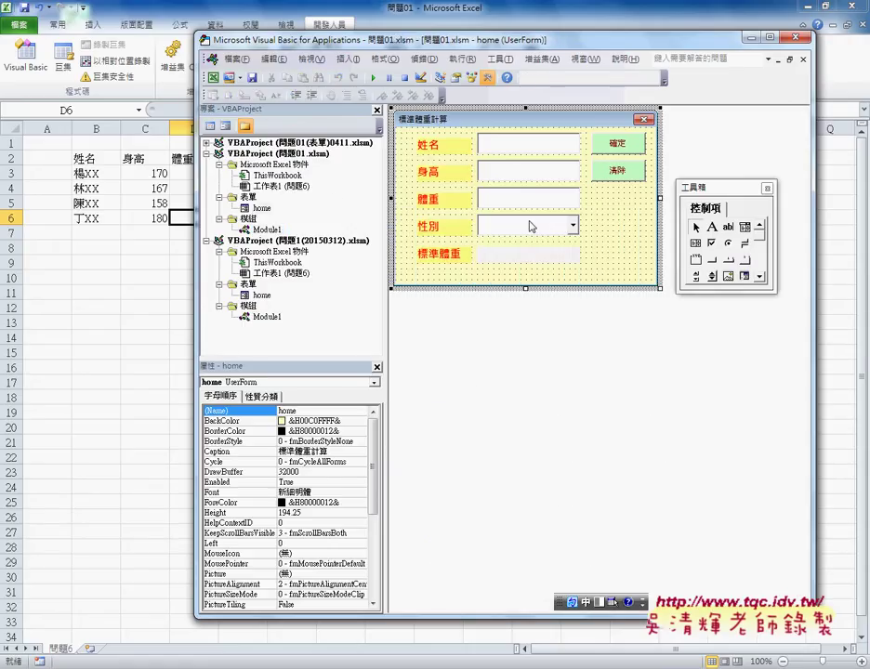
# Open the 確定 button's B1_Click code and highlight its 標準體重_函數 call
pyautogui.click(617, 149)
pyautogui.doubleClick(617, 149)
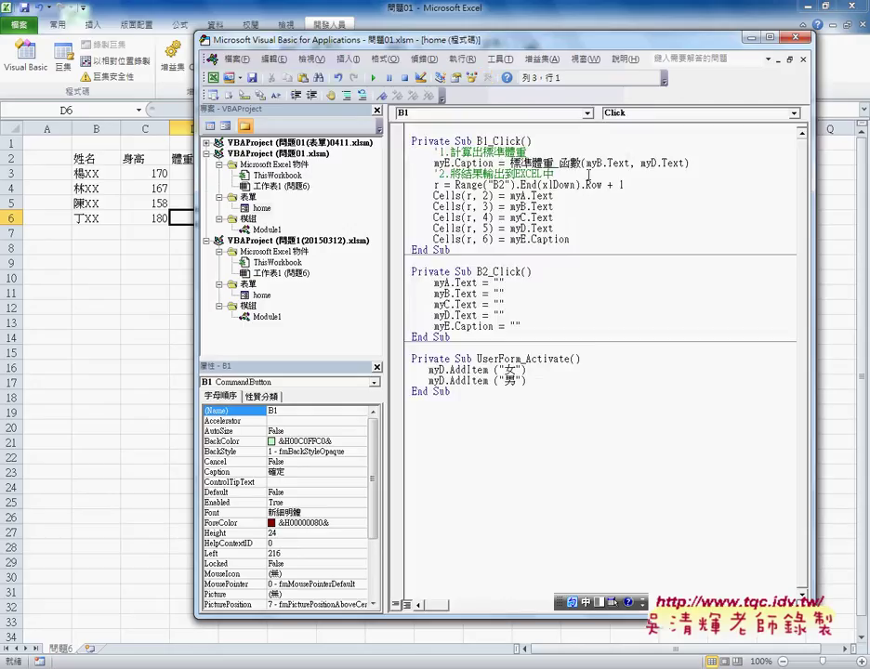
pyautogui.moveTo(520, 162); pyautogui.dragTo(569, 163)
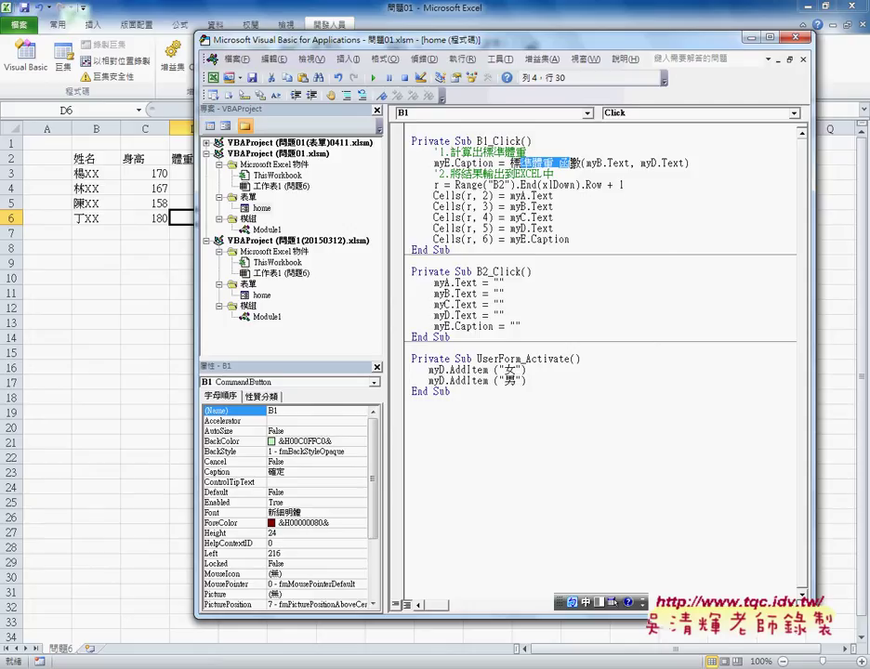
# Run the 標準體重計算 form and submit a male test entry (185, 16, 男), triggering the argument-count error
pyautogui.click(374, 80)
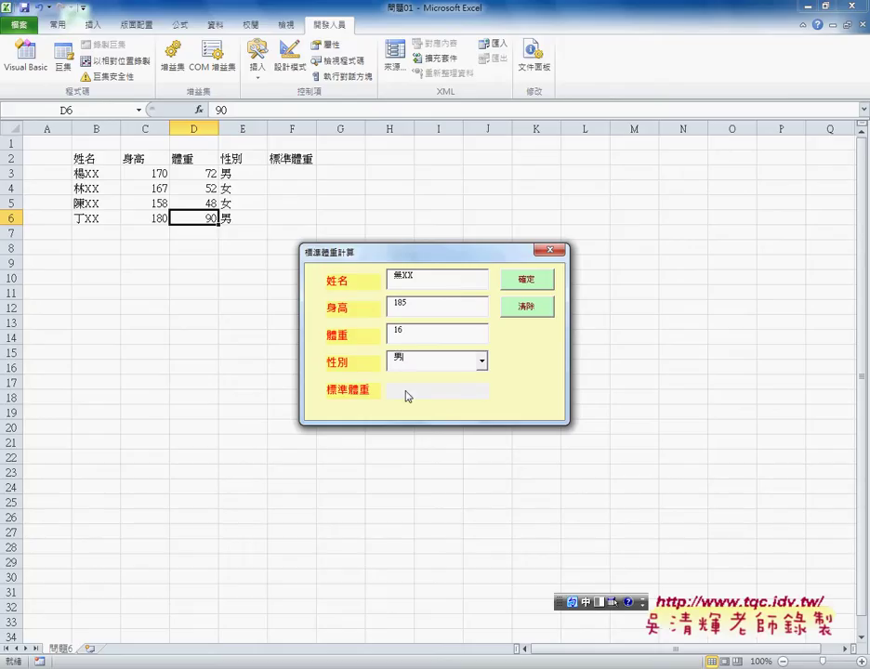
pyautogui.click(529, 281)
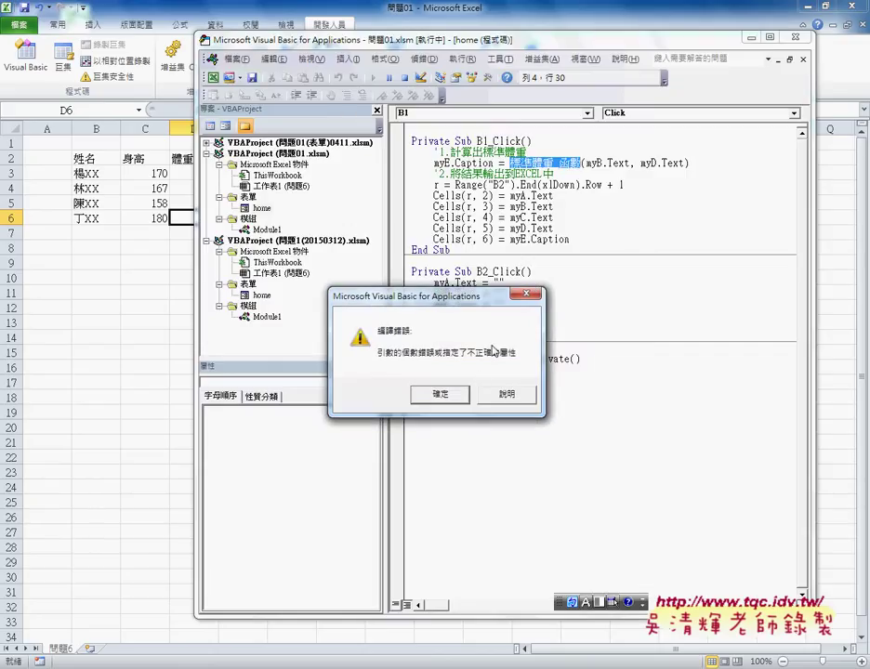
# Dismiss the compile error and inspect the one-parameter 標準體重_函數 definition in Module1
pyautogui.click(468, 392)
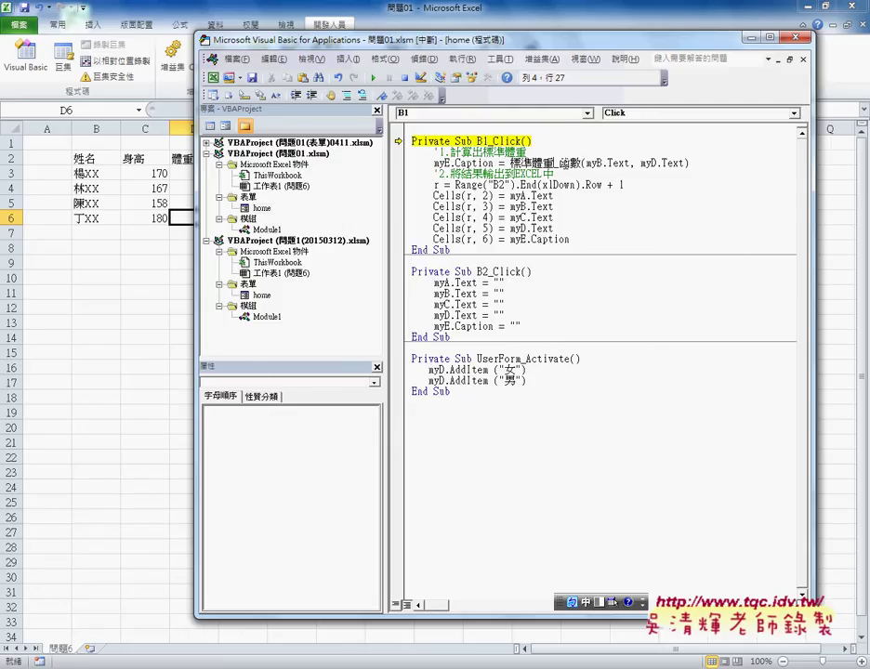
pyautogui.hotkey('shift', 'F2')
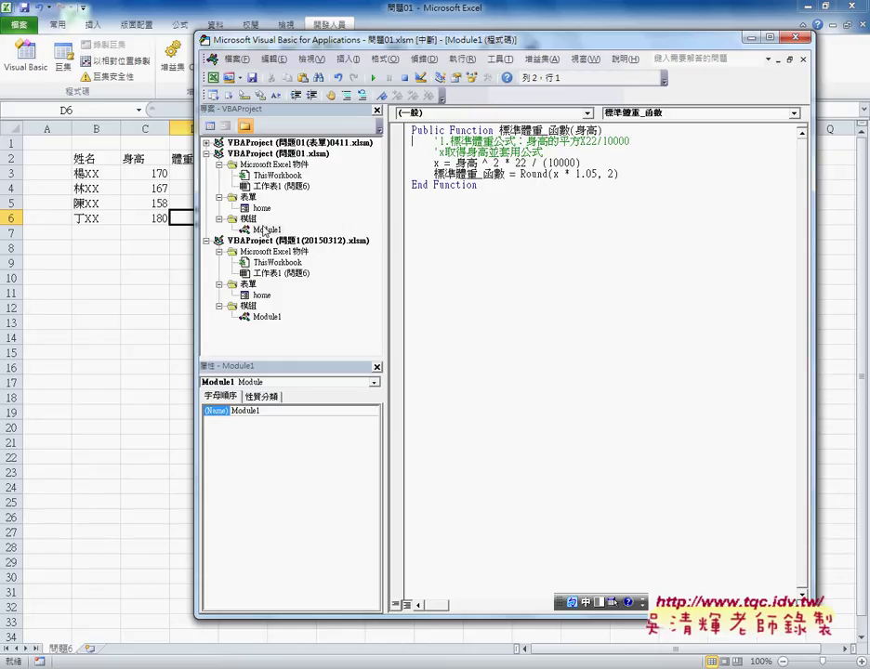
pyautogui.click(288, 143)
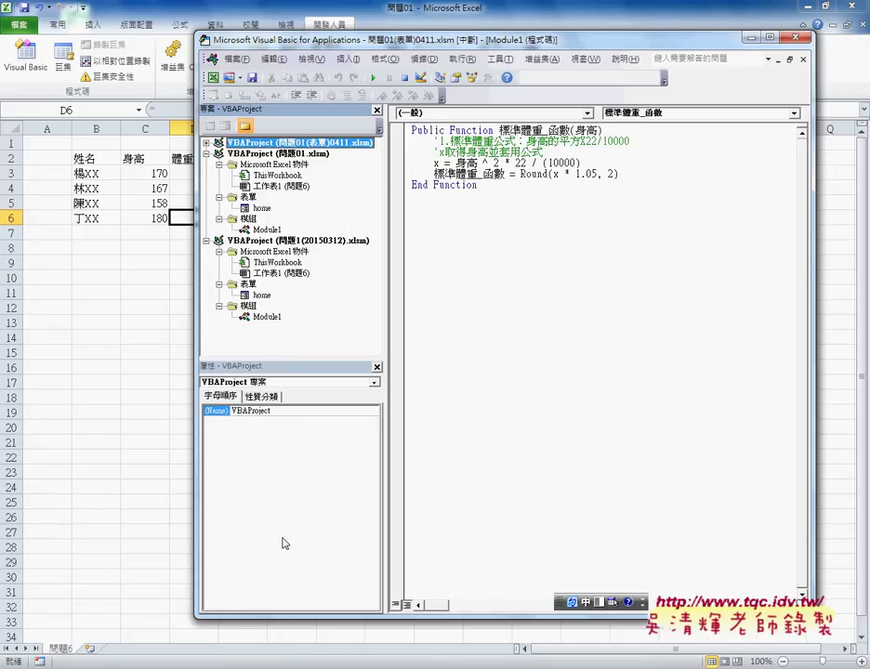
pyautogui.hotkey('alt', 'Tab')
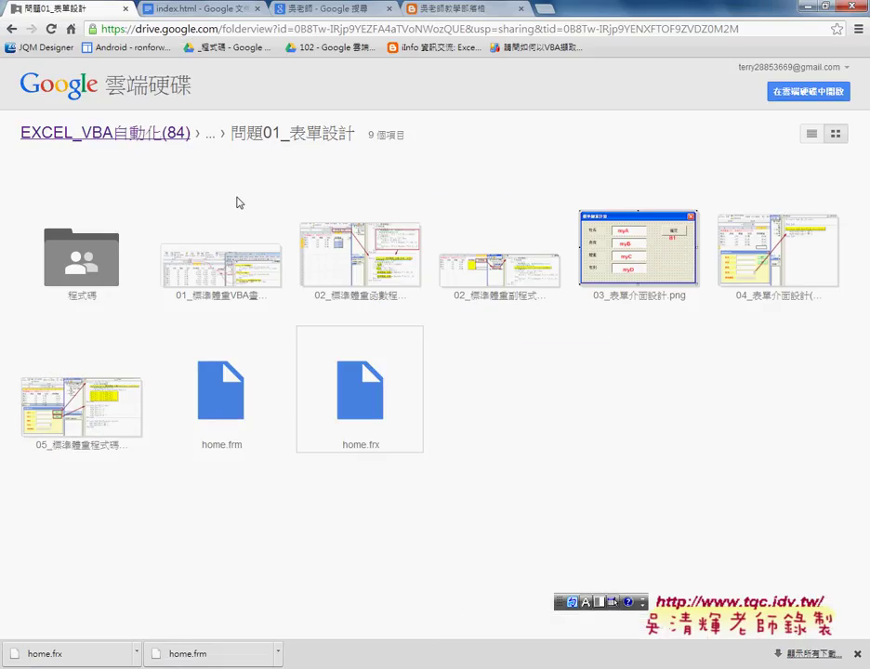
# Copy the two-parameter 標準體重函數2(身高, 性別) function code from the index.html document
pyautogui.click(172, 8)
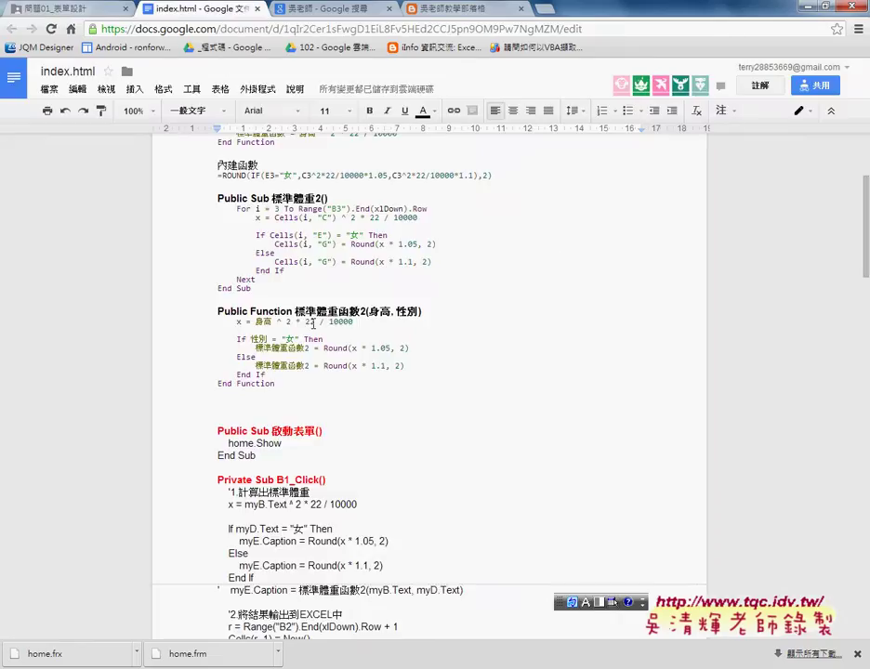
pyautogui.scroll(2, 314, 323)
pyautogui.scroll(2, 298, 307)
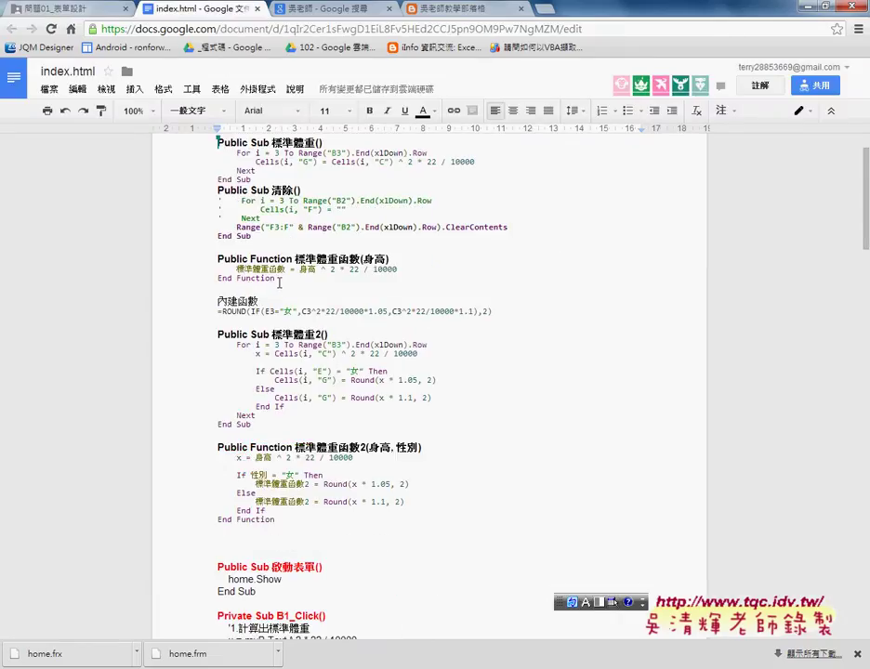
pyautogui.moveTo(275, 278); pyautogui.dragTo(238, 278)
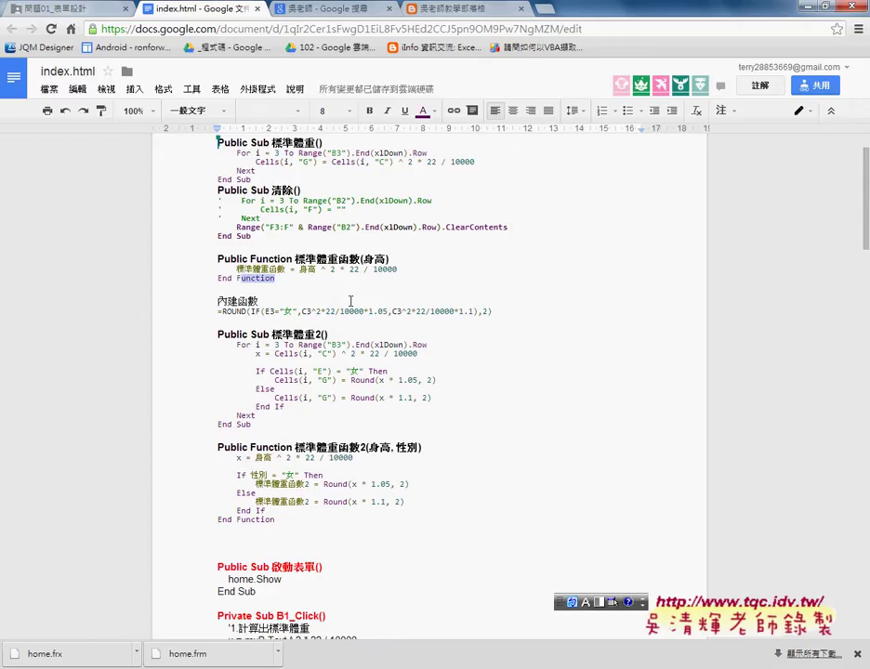
pyautogui.scroll(-3, 350, 300)
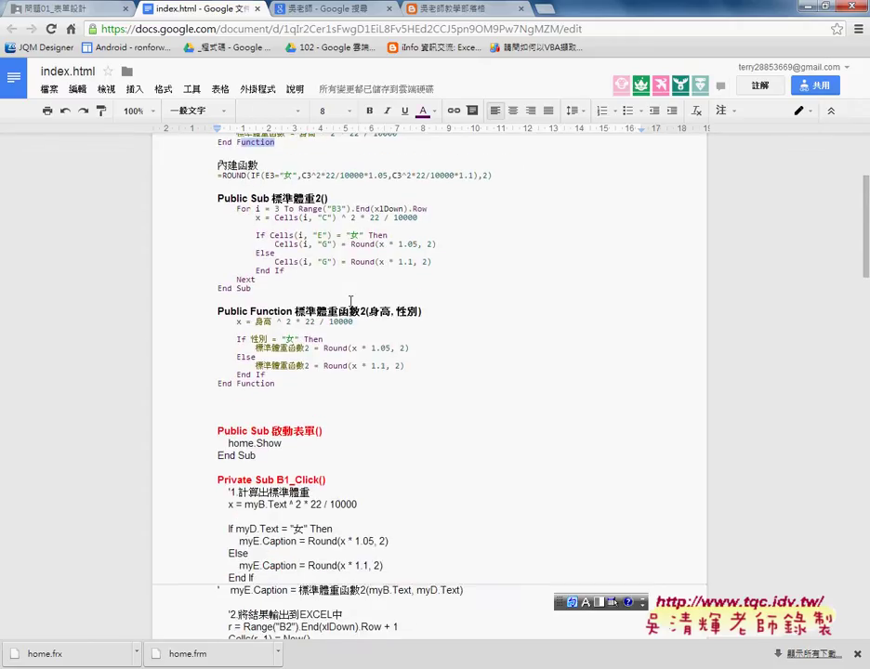
pyautogui.scroll(2, 351, 300)
pyautogui.click(259, 357)
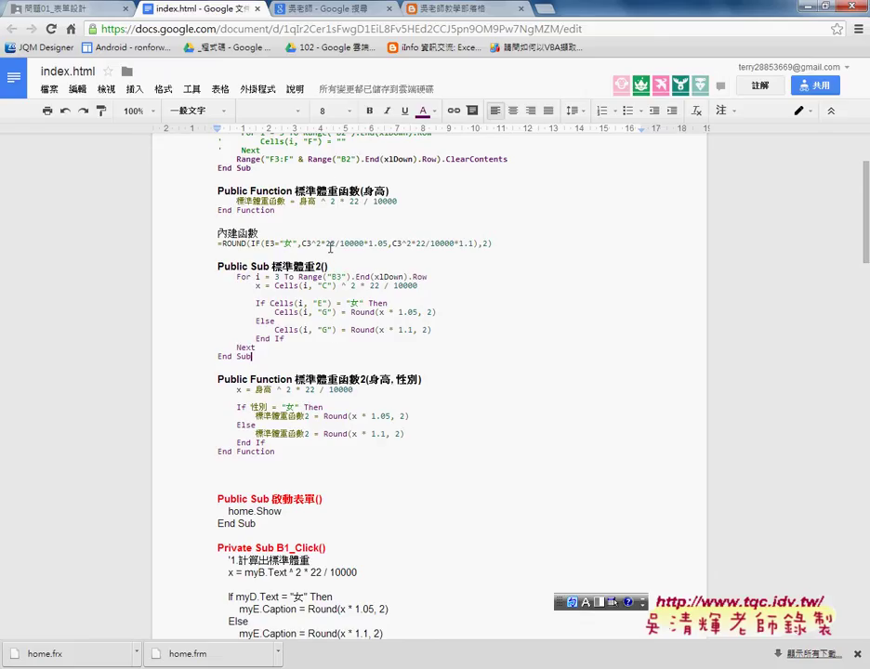
pyautogui.click(279, 451)
pyautogui.keyDown('shift'); pyautogui.click(197, 370); pyautogui.keyUp('shift')
pyautogui.keyDown('shift'); pyautogui.click(197, 380); pyautogui.keyUp('shift')
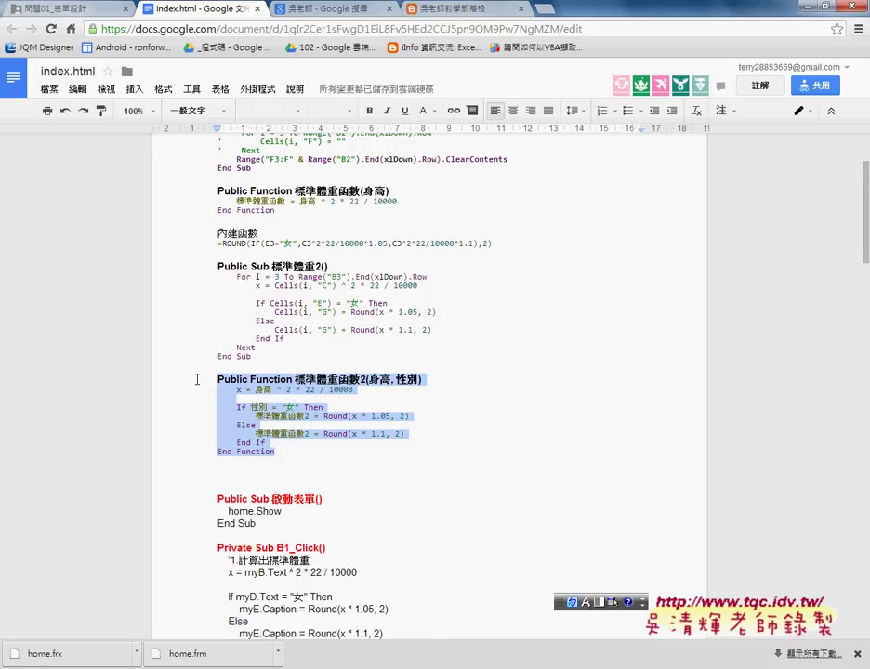
# Replace Module1's old one-parameter 標準體重_函數 code with the copied two-parameter function
pyautogui.hotkey('alt', 'Tab')
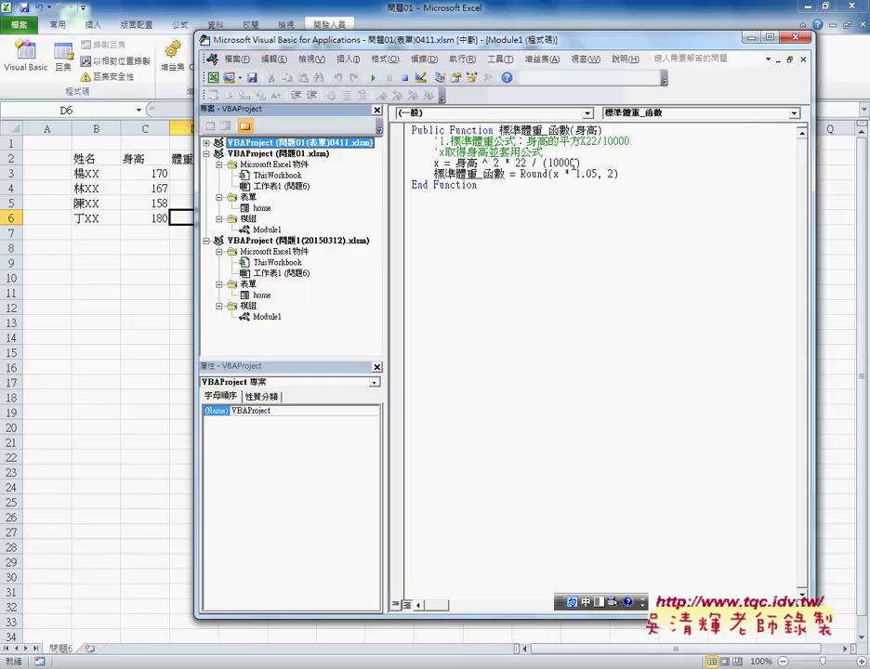
pyautogui.click(487, 190)
pyautogui.moveTo(484, 186); pyautogui.dragTo(297, 95)
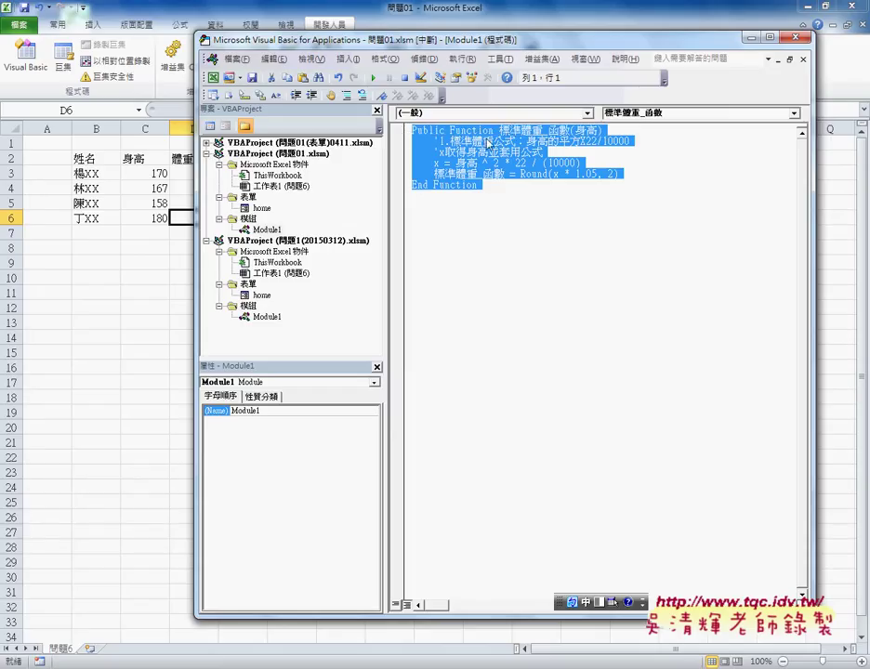
pyautogui.press('Delete')
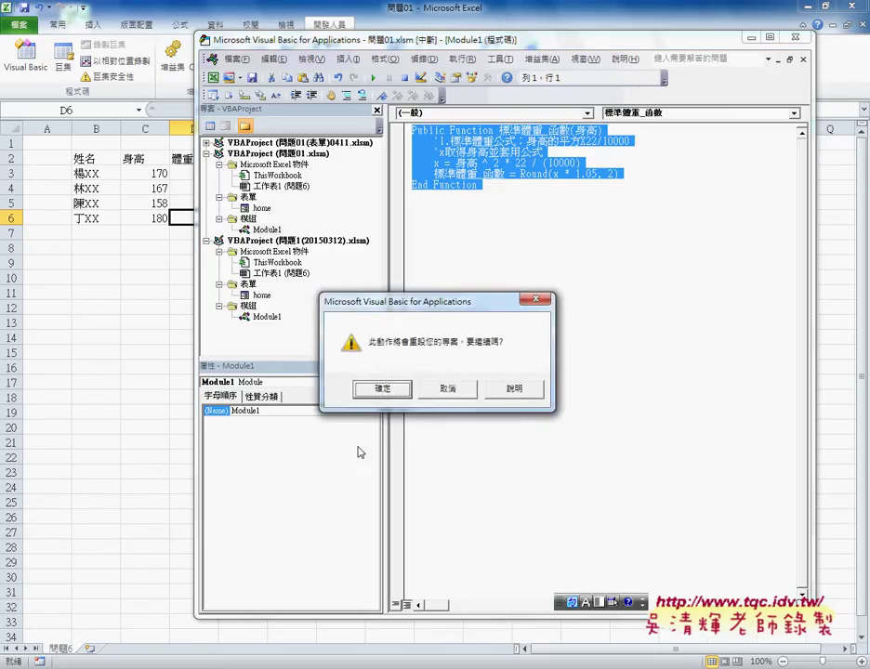
# Confirm the project reset and check which function name the 確定 button's click code calls
pyautogui.click(393, 387)
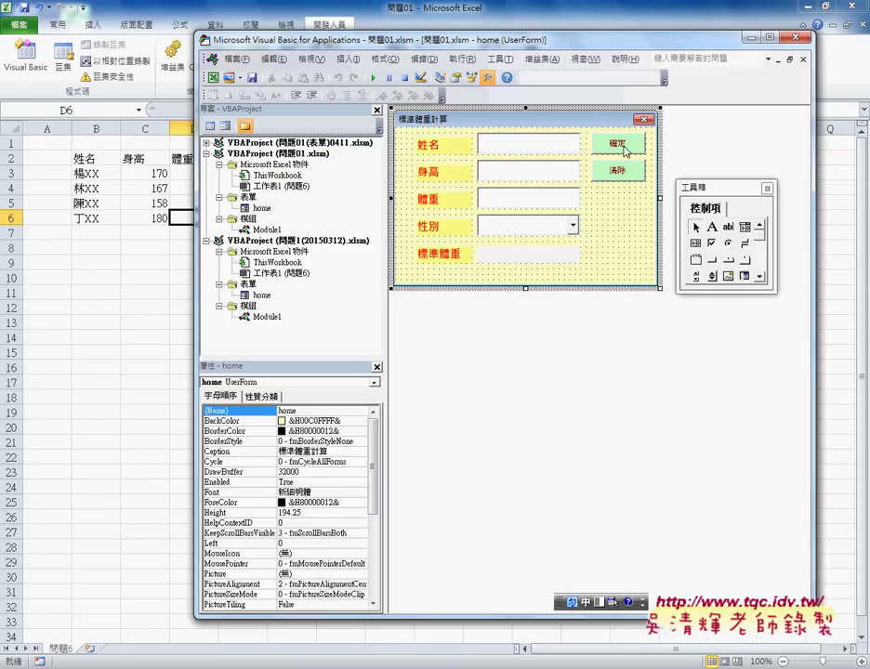
pyautogui.doubleClick(616, 143)
pyautogui.click(608, 162)
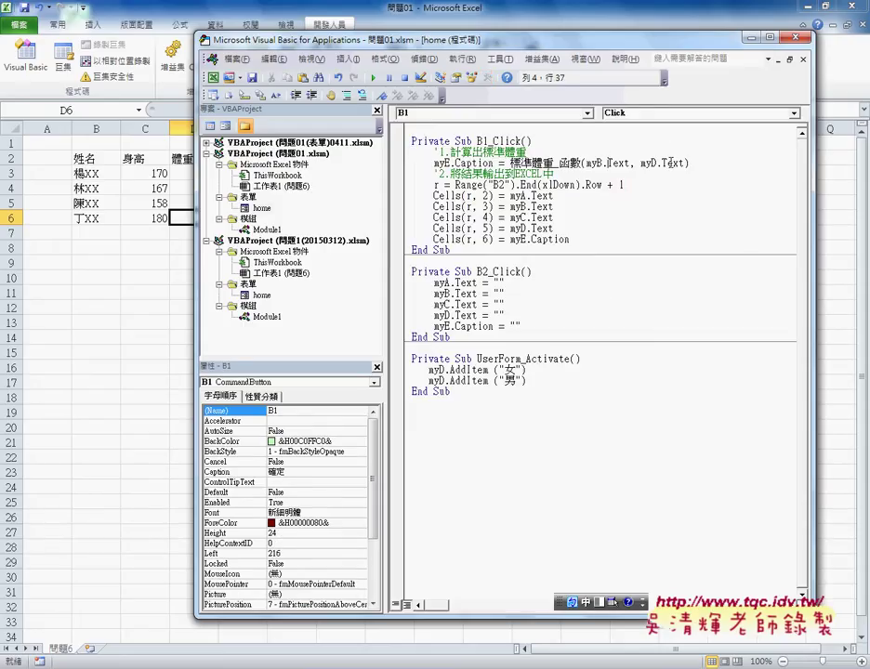
pyautogui.moveTo(583, 162); pyautogui.dragTo(510, 164)
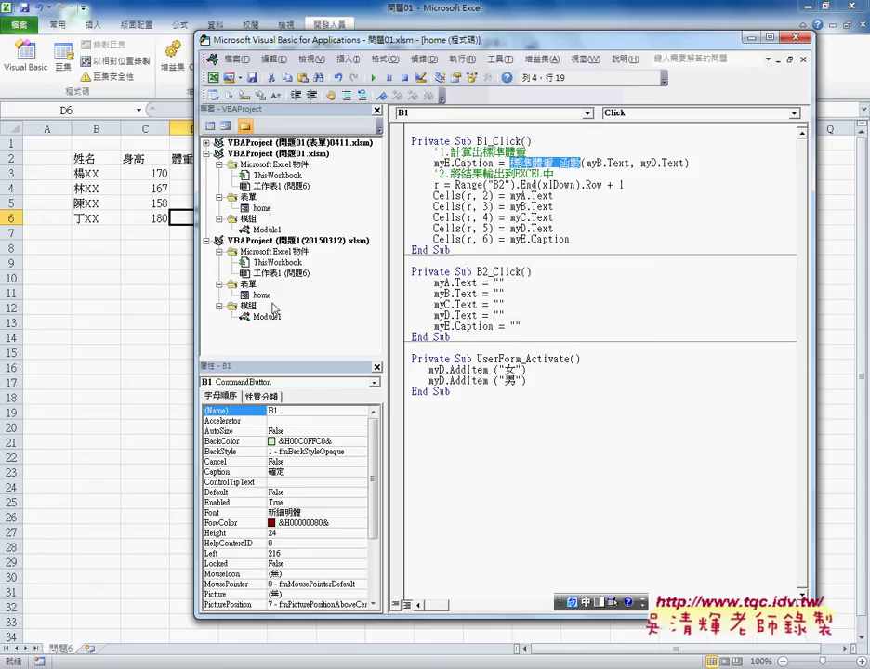
# Rename the new function to 標準體重_函數 in its declaration and both result lines in Module1
pyautogui.doubleClick(267, 229)
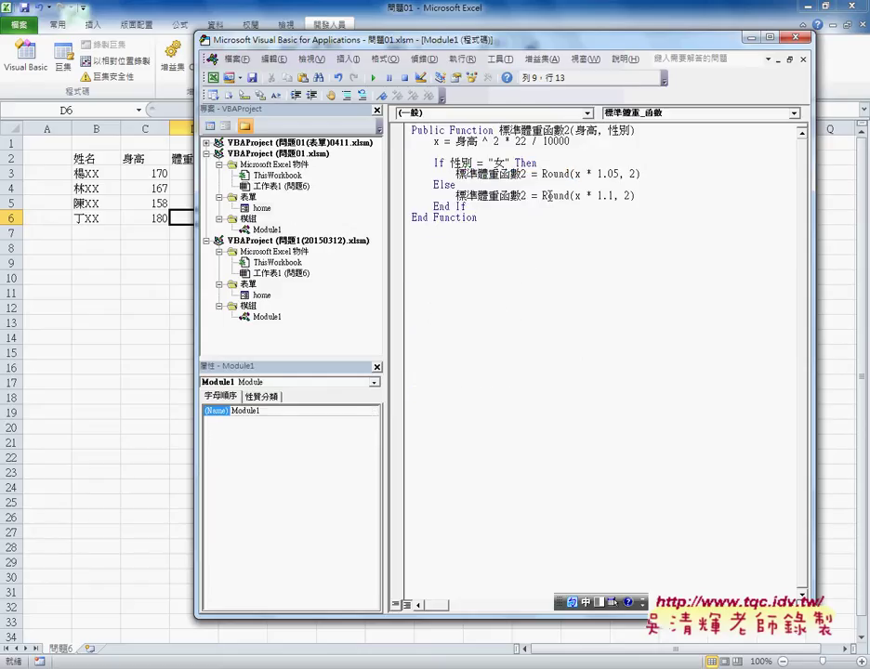
pyautogui.moveTo(569, 130); pyautogui.dragTo(500, 130)
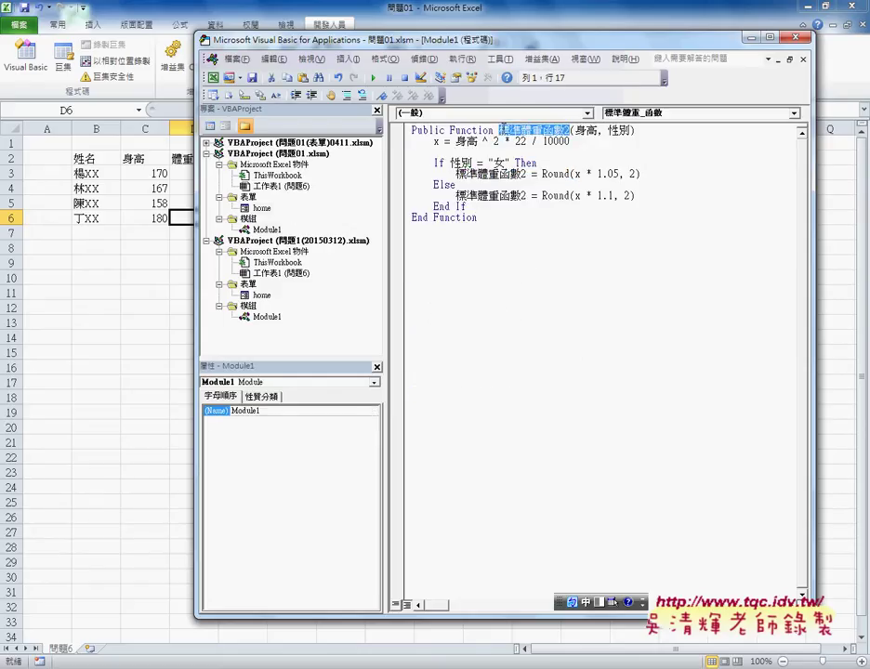
pyautogui.write('標準體重_函數')
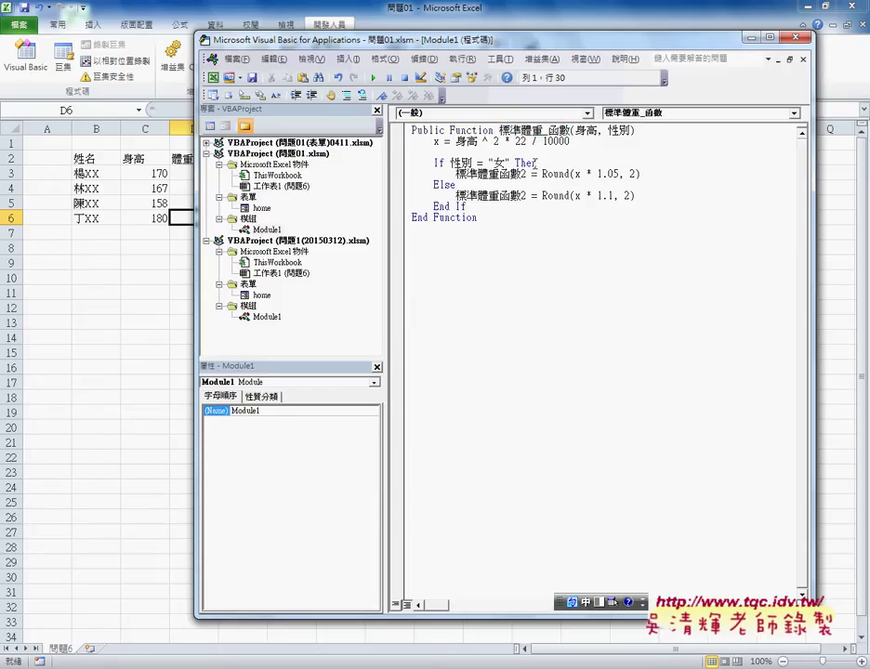
pyautogui.moveTo(526, 174); pyautogui.dragTo(456, 174)
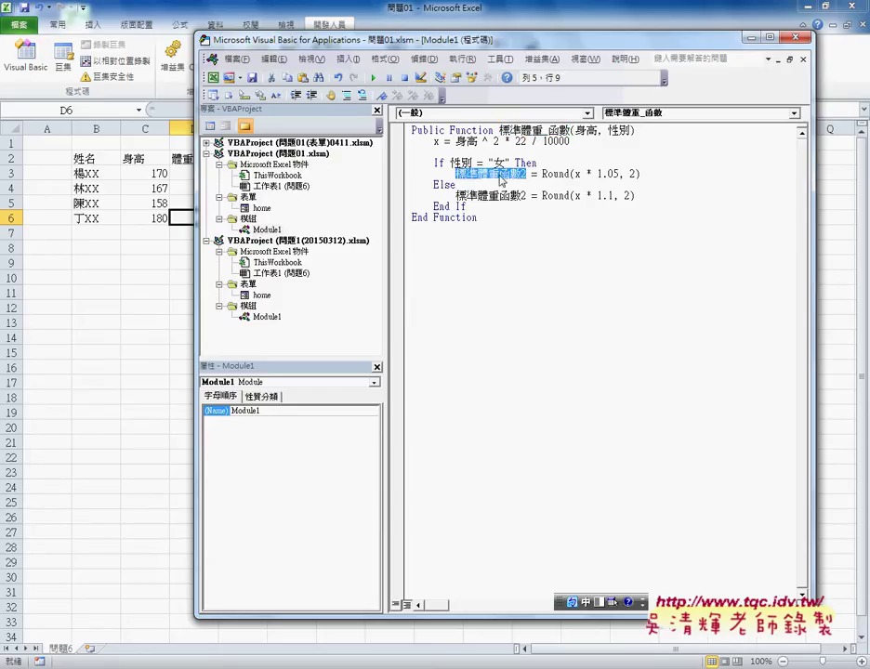
pyautogui.write('標準體重_函數')
pyautogui.moveTo(526, 195); pyautogui.dragTo(456, 196)
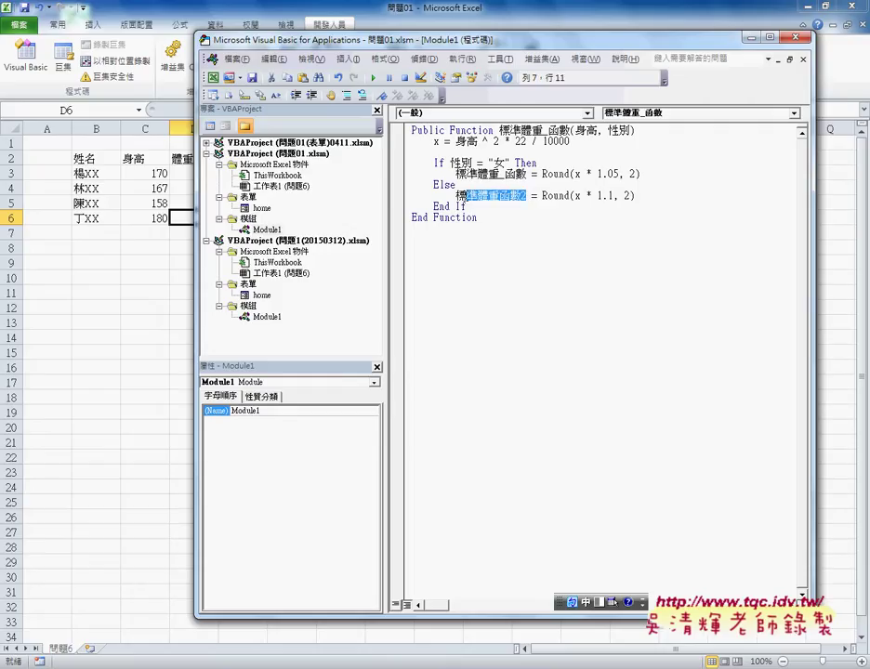
pyautogui.write('標準體重_函數')
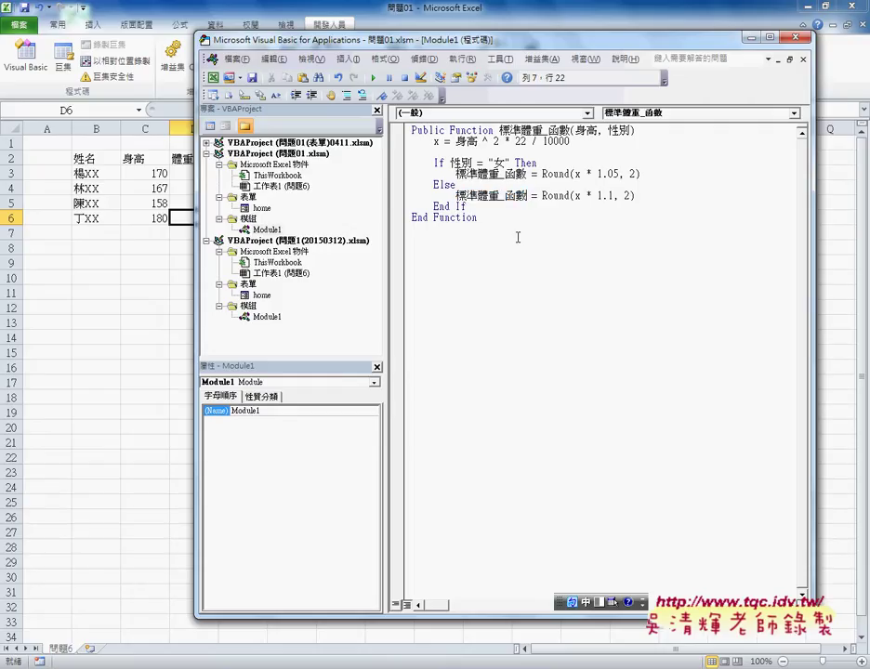
# Check the 性別 parameter and Else branch, then reopen the home form design
pyautogui.click(533, 130)
pyautogui.click(609, 131)
pyautogui.moveTo(532, 197); pyautogui.dragTo(458, 197)
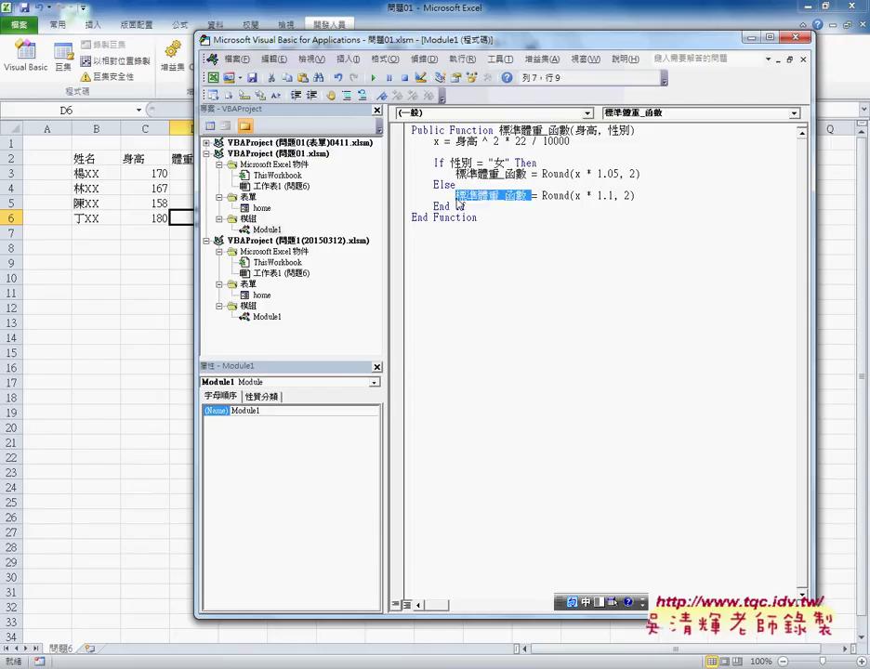
pyautogui.click(568, 131)
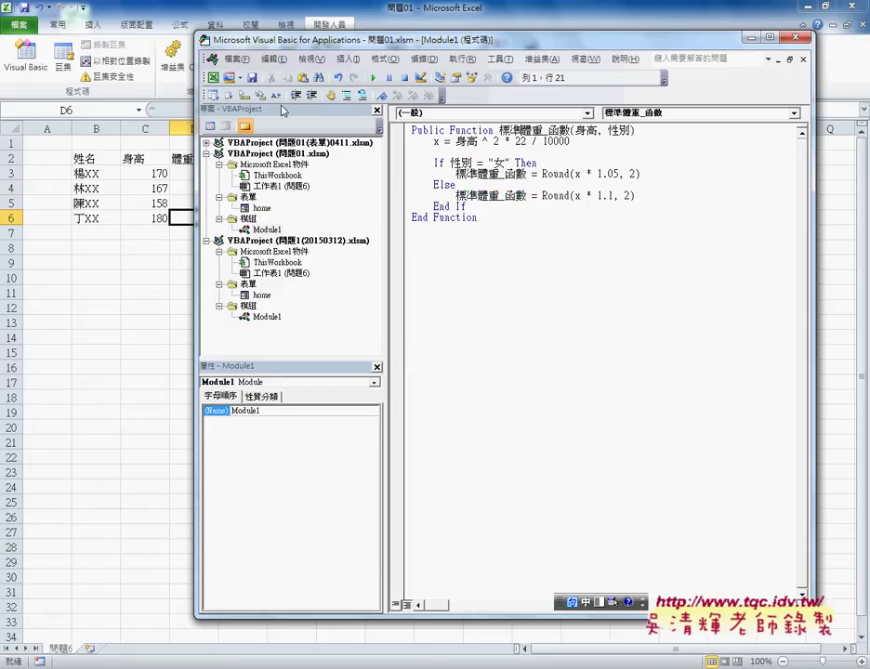
pyautogui.doubleClick(261, 207)
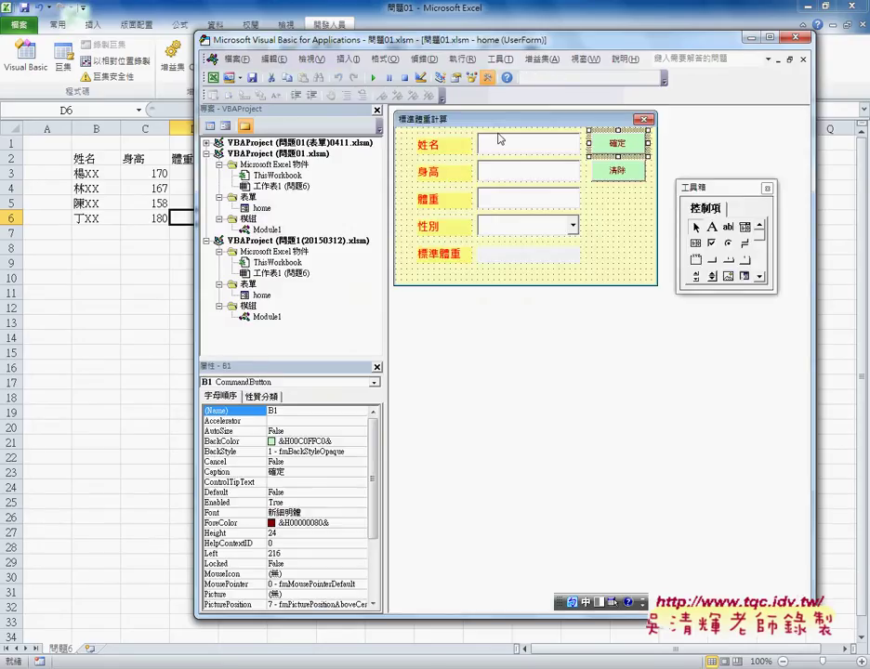
# Run the form and submit XXX with height 195, weight 65, gender 男
pyautogui.press('F5')
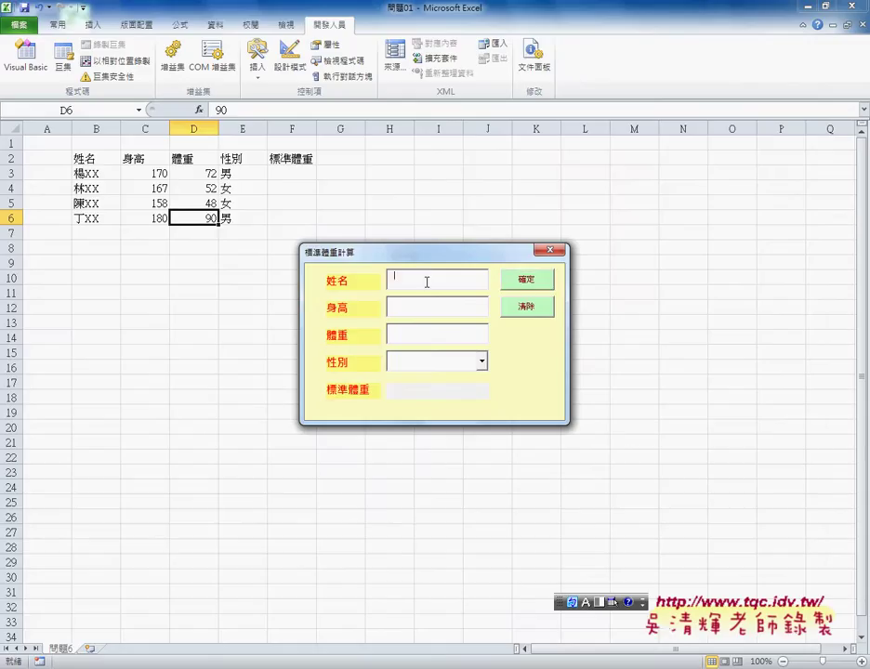
pyautogui.press('shift')
pyautogui.write('XXX')
pyautogui.press('Tab')
pyautogui.write('195')
pyautogui.click(481, 361)
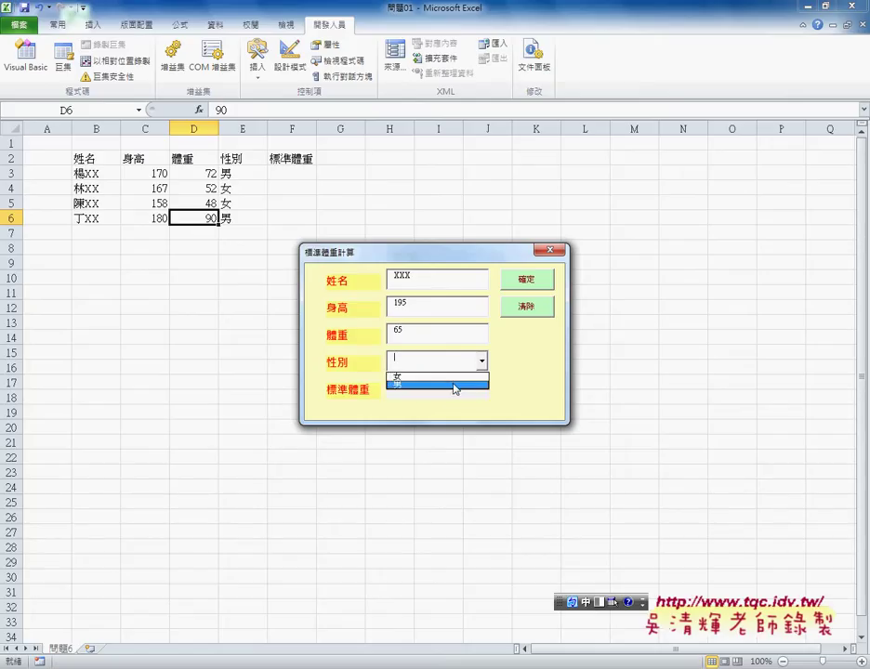
pyautogui.click(454, 385)
pyautogui.click(515, 282)
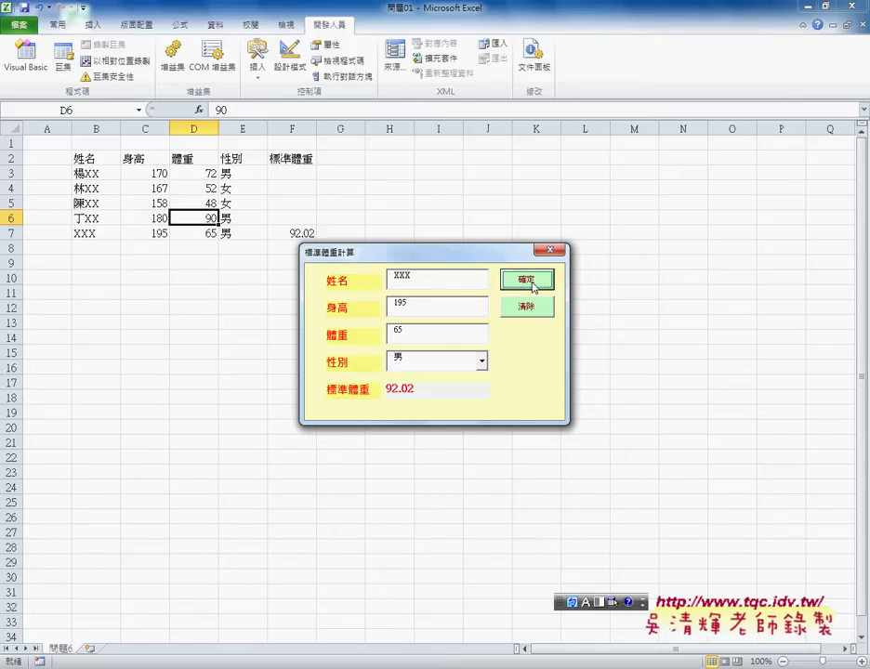
# Move the form off the table and clear its fields with 清除
pyautogui.moveTo(485, 253)
pyautogui.mouseDown()
pyautogui.moveTo(495, 249)
pyautogui.moveTo(492, 170)
pyautogui.mouseUp()
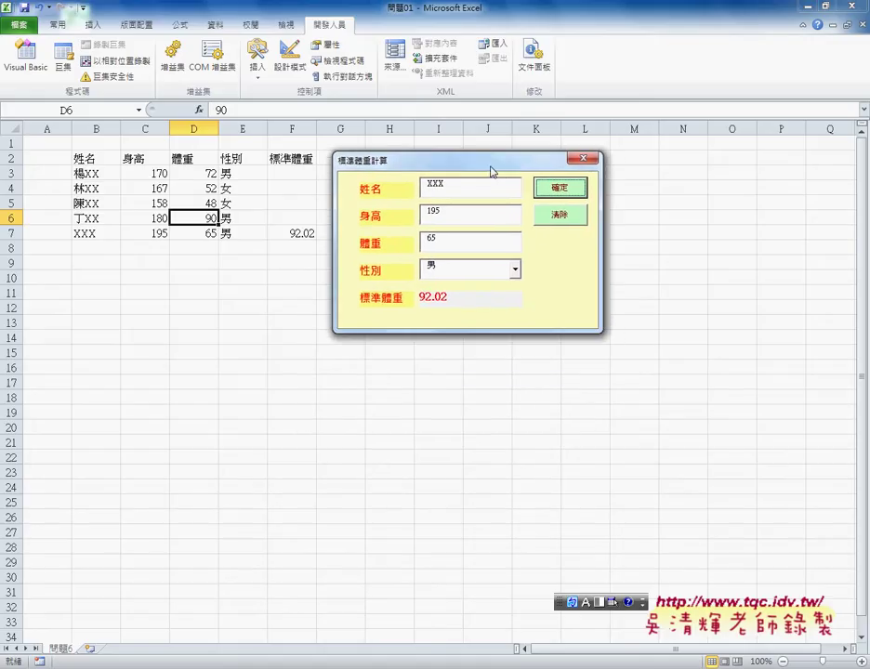
pyautogui.moveTo(442, 286)
pyautogui.mouseDown()
pyautogui.moveTo(429, 175)
pyautogui.moveTo(418, 315)
pyautogui.moveTo(447, 312)
pyautogui.moveTo(402, 132)
pyautogui.moveTo(497, 287)
pyautogui.moveTo(342, 251)
pyautogui.moveTo(352, 240)
pyautogui.mouseUp()
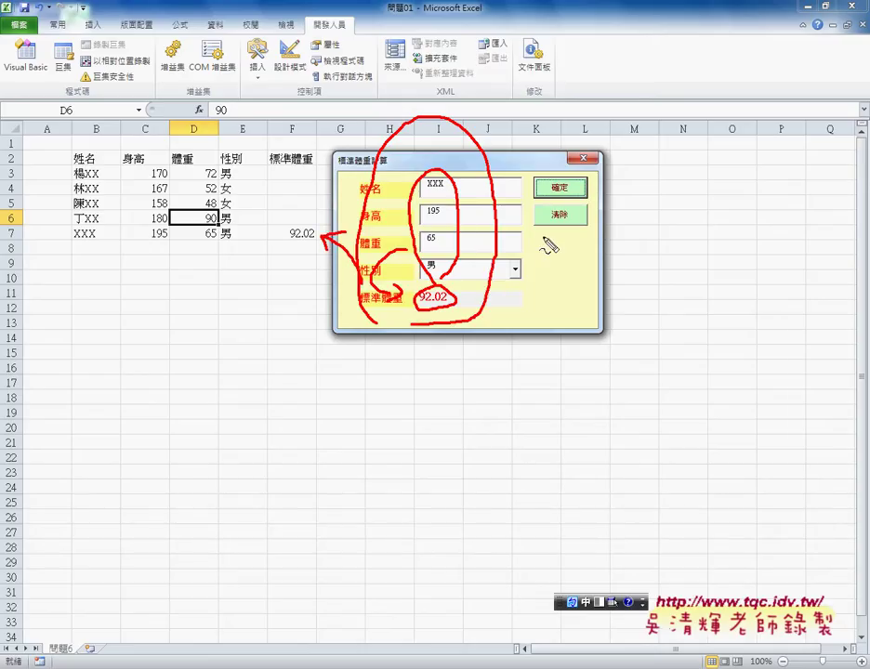
pyautogui.moveTo(547, 212); pyautogui.dragTo(571, 215)
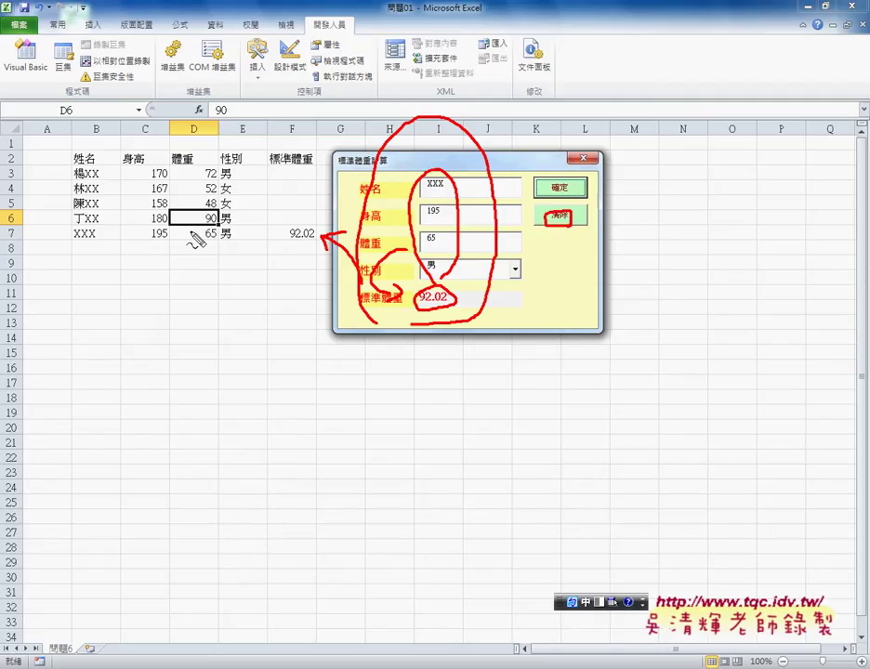
pyautogui.press('Escape')
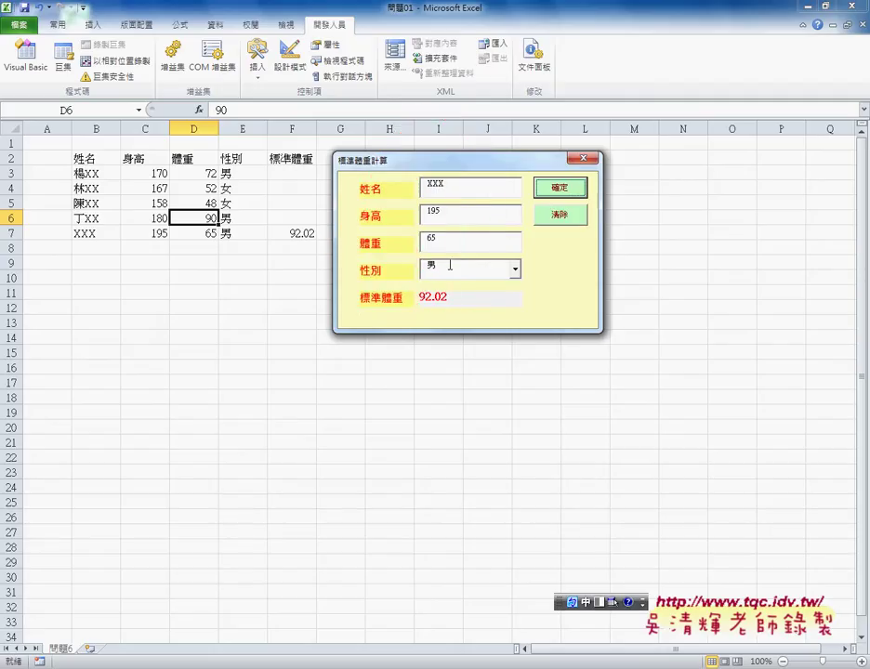
pyautogui.click(564, 217)
pyautogui.click(564, 220)
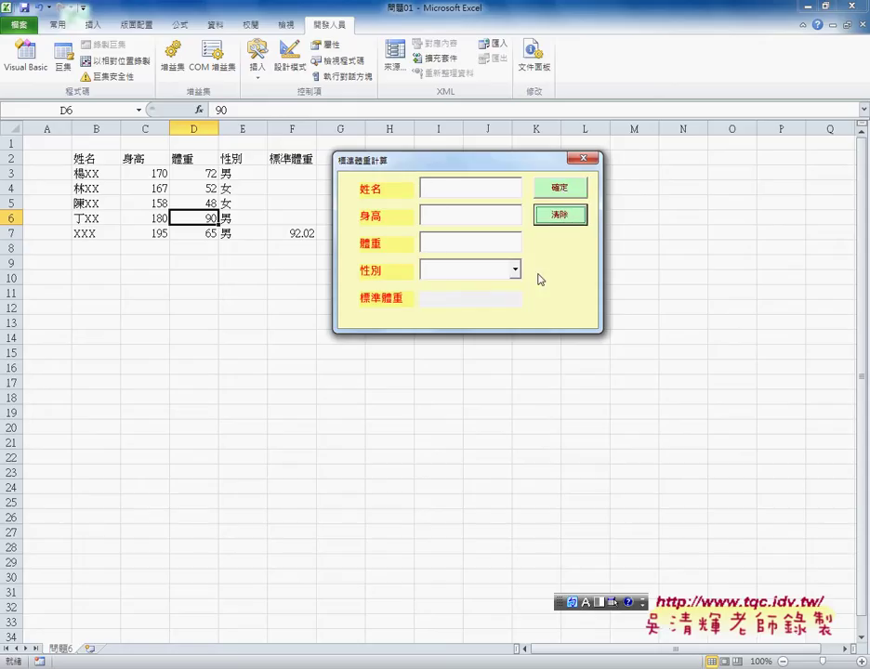
pyautogui.click(458, 187)
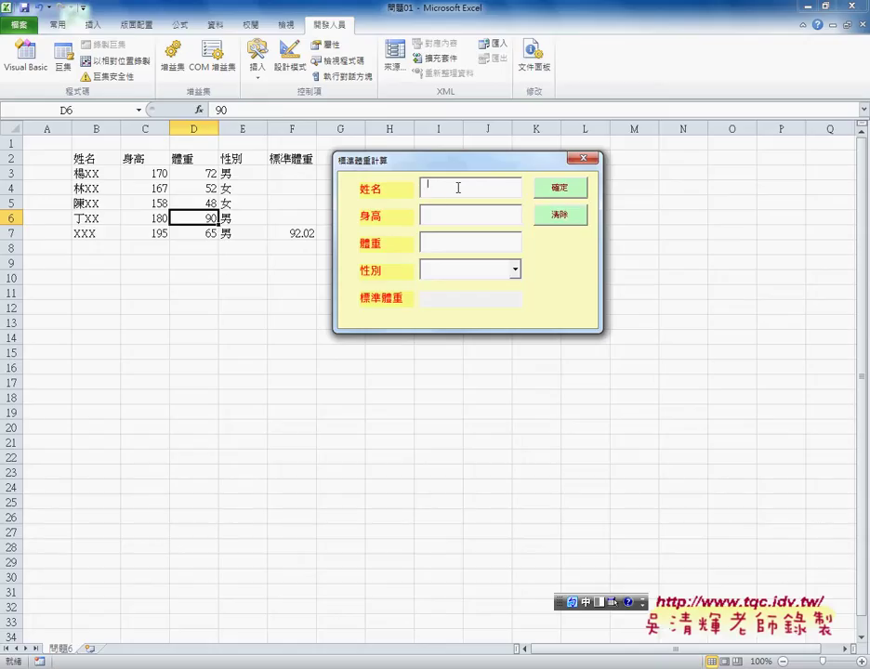
# Submit YYY with height 166, weight 66 and gender 女 as row 8
pyautogui.write('YY')
pyautogui.write('66')
pyautogui.click(549, 189)
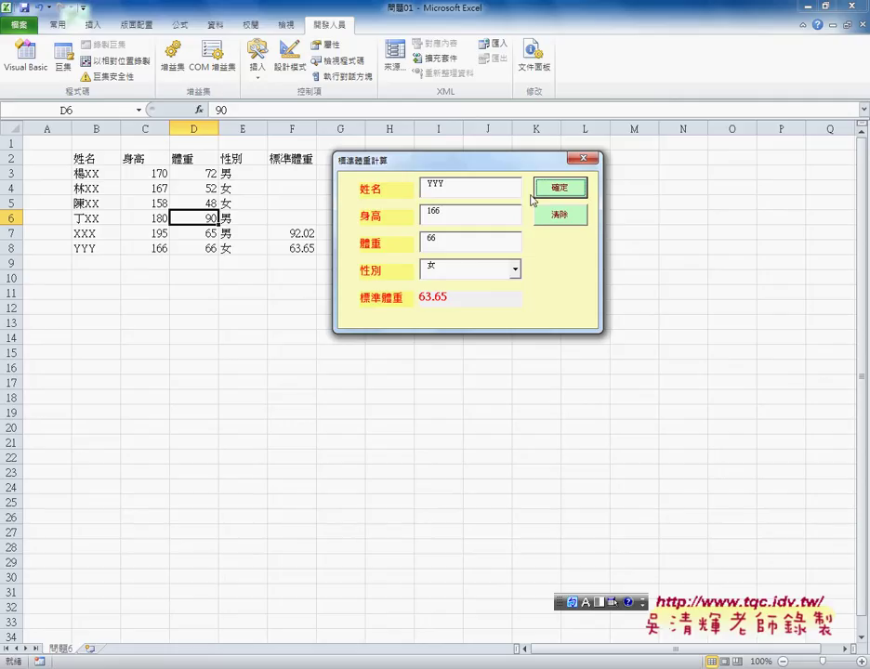
# Close the running form and select the home form in the project
pyautogui.click(580, 161)
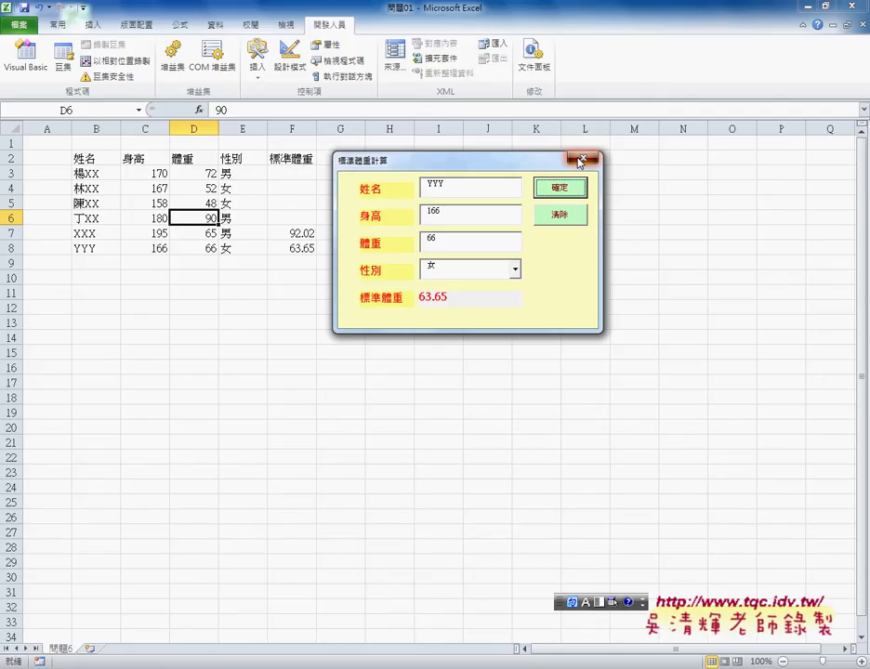
pyautogui.click(580, 161)
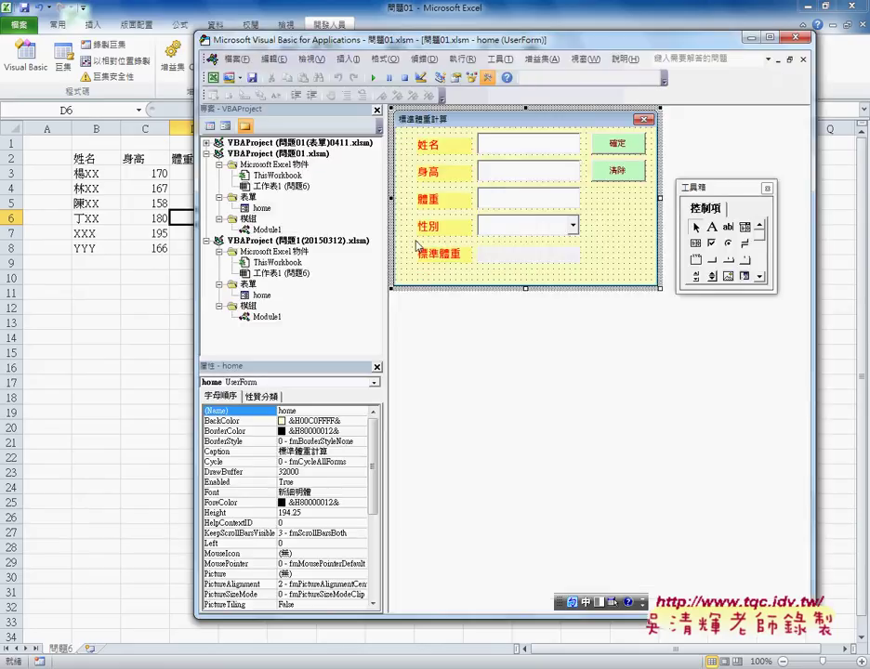
pyautogui.click(263, 209)
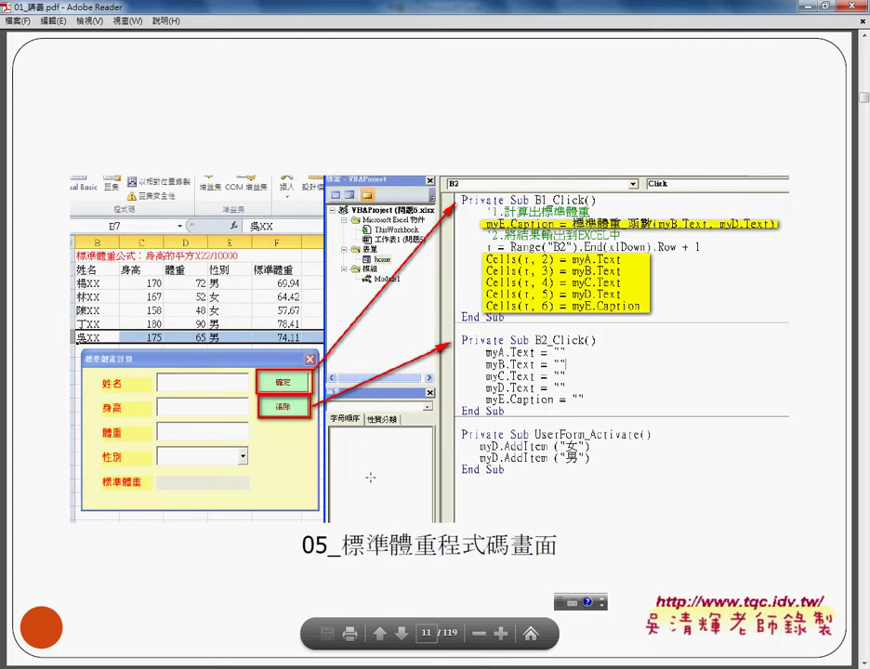
# Page back in the lecture handout to the 03_表單介面設計 form design slide
pyautogui.press('Left')
pyautogui.press('Left')
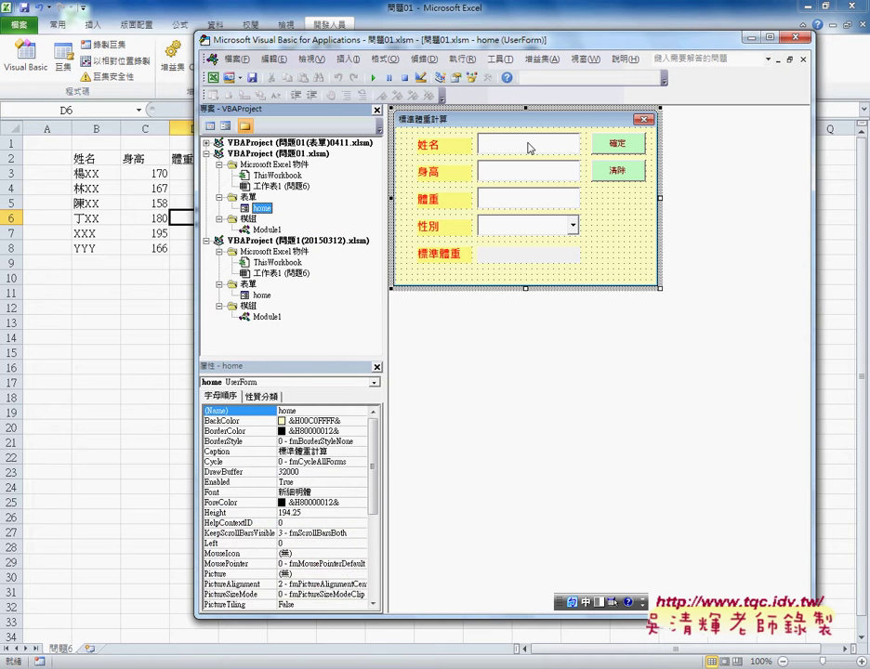
# Select the home form's 姓名 text box and verify its (Name) property is myA
pyautogui.click(528, 147)
pyautogui.click(292, 410)
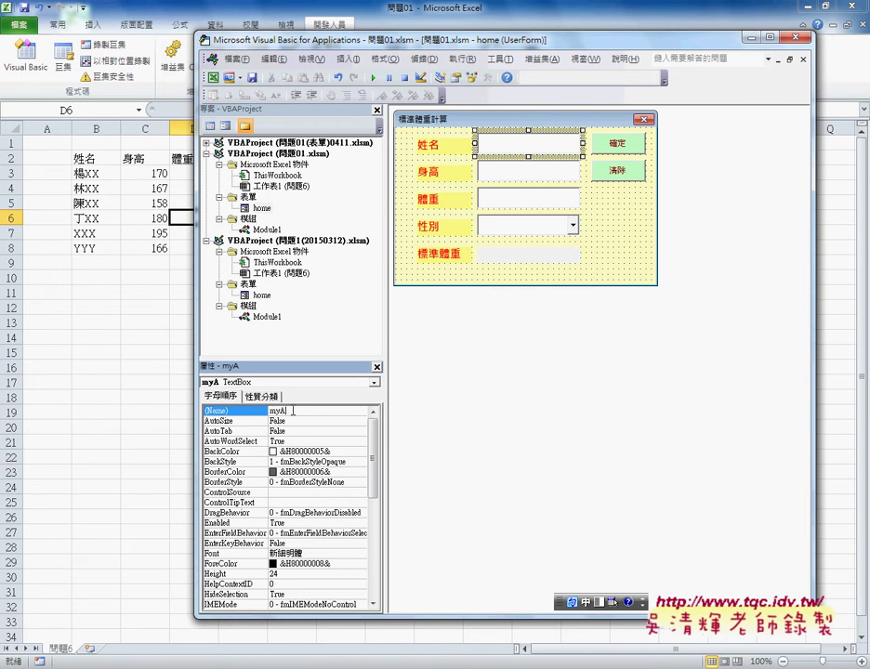
pyautogui.doubleClick(293, 410)
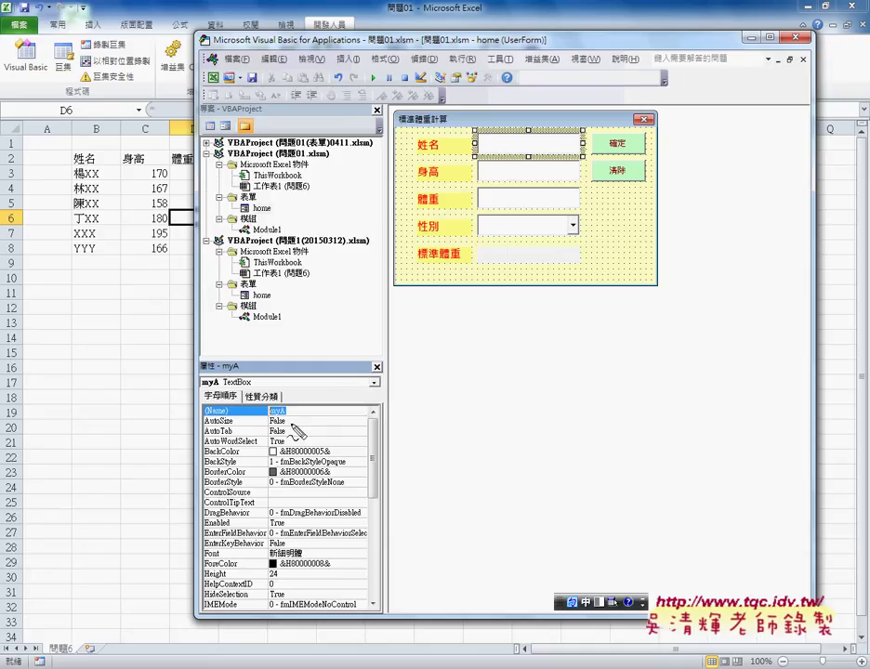
pyautogui.moveTo(289, 425)
pyautogui.mouseDown()
pyautogui.moveTo(265, 416)
pyautogui.moveTo(296, 406)
pyautogui.mouseUp()
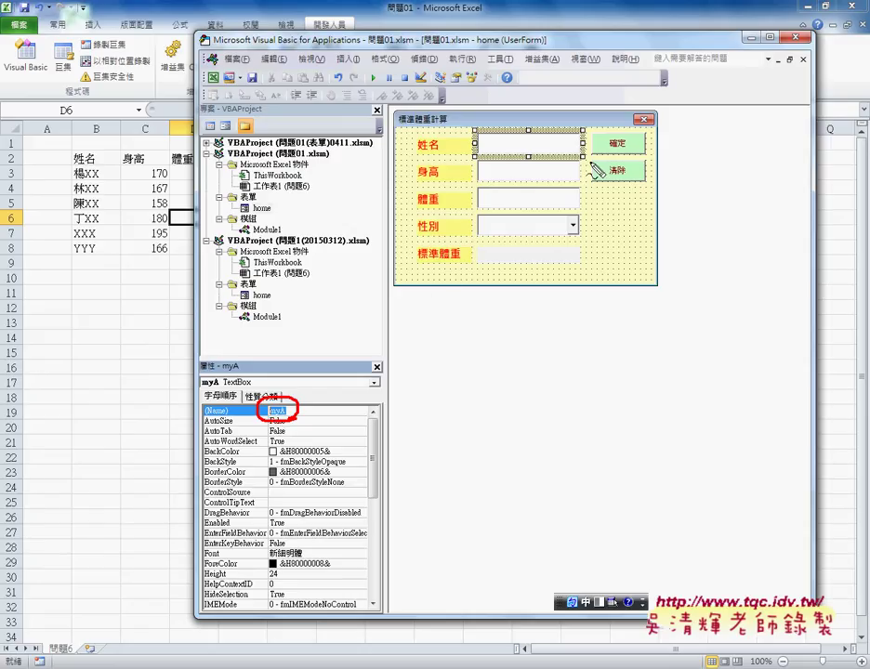
pyautogui.moveTo(645, 135)
pyautogui.mouseDown()
pyautogui.moveTo(646, 153)
pyautogui.moveTo(665, 153)
pyautogui.moveTo(651, 186)
pyautogui.moveTo(690, 186)
pyautogui.mouseUp()
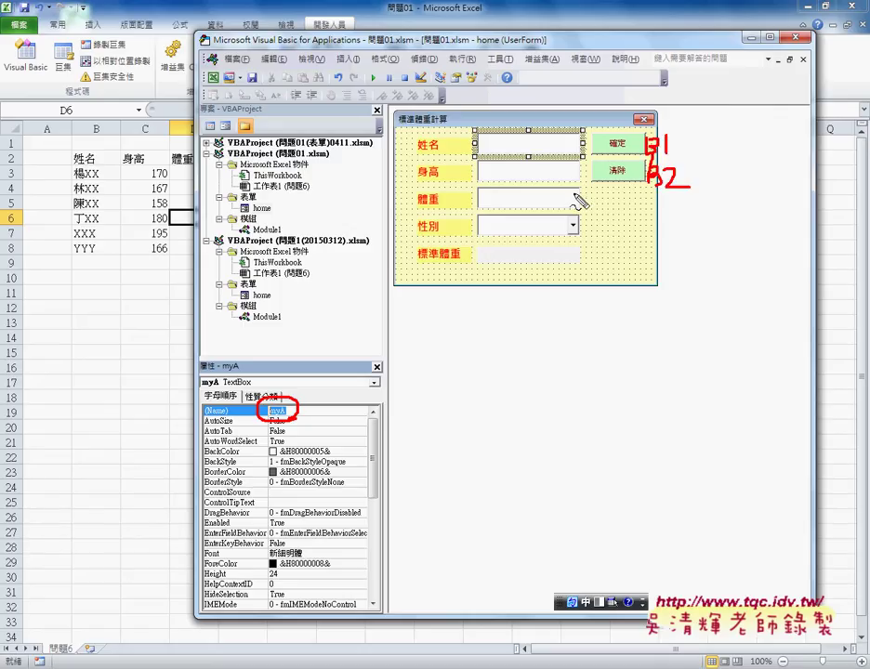
pyautogui.press('Escape')
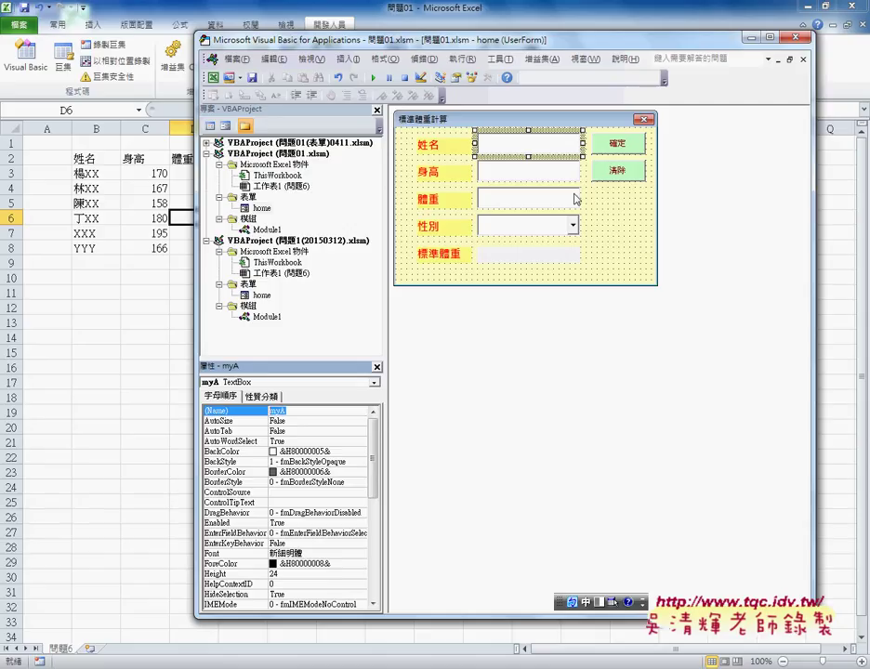